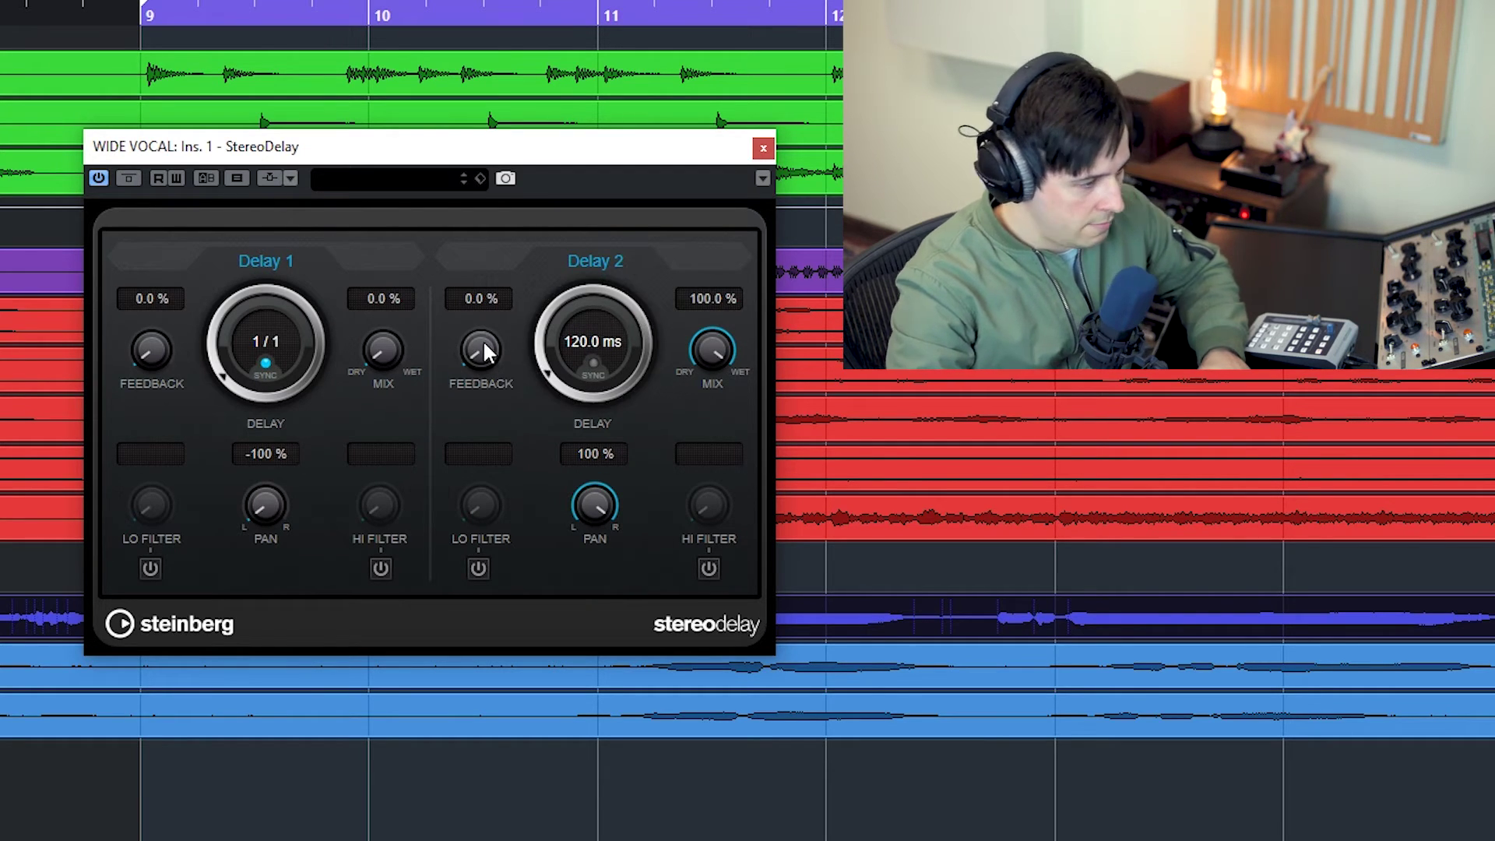
Step: Set StereoDelay's Delay 2 time to 20 ms during playback and compare the sound with the plug-in active and bypassed
key(space)
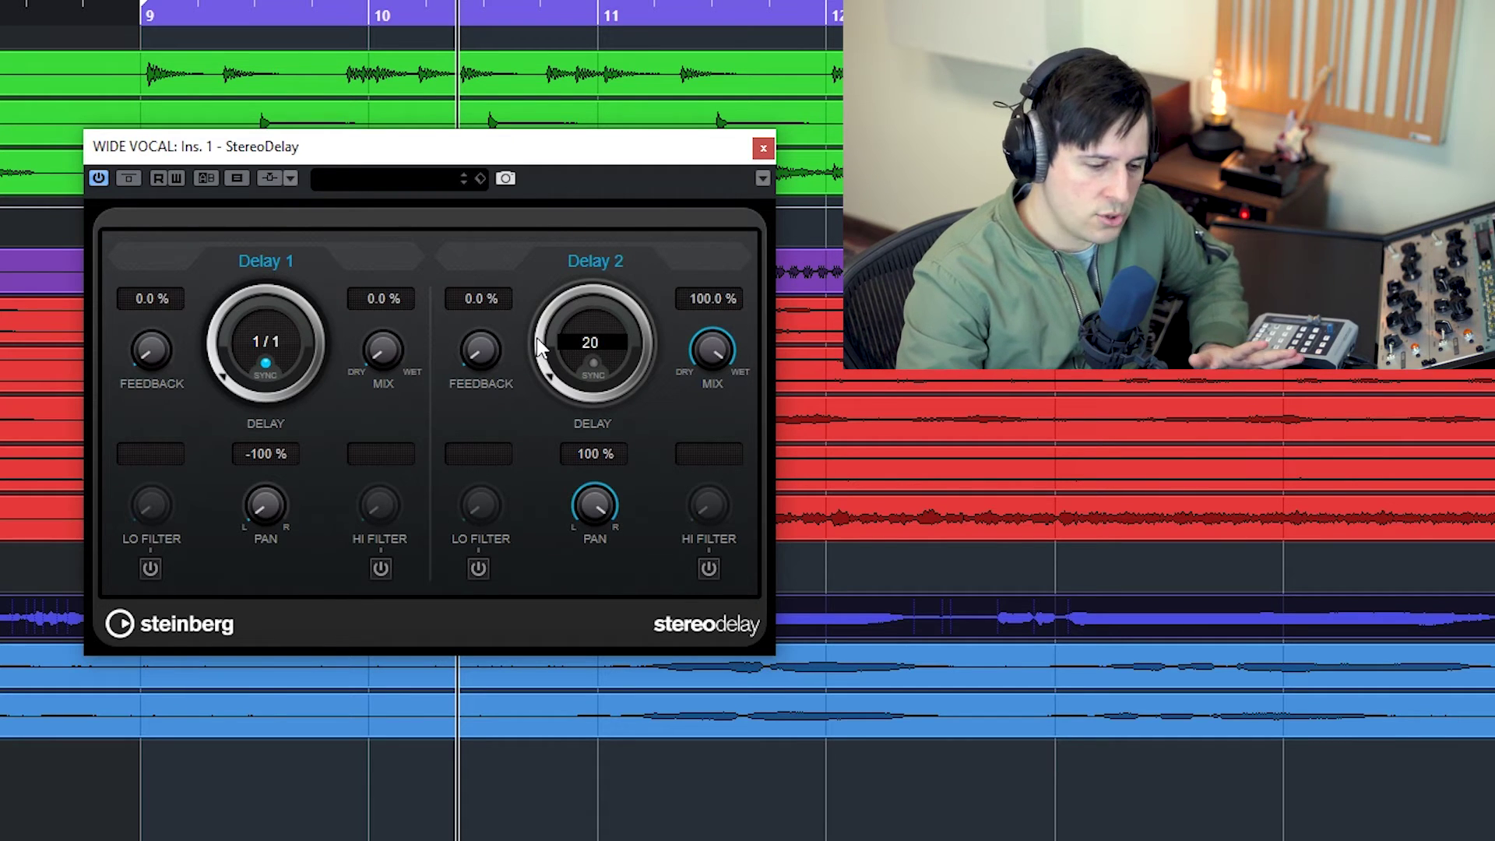
key(Return)
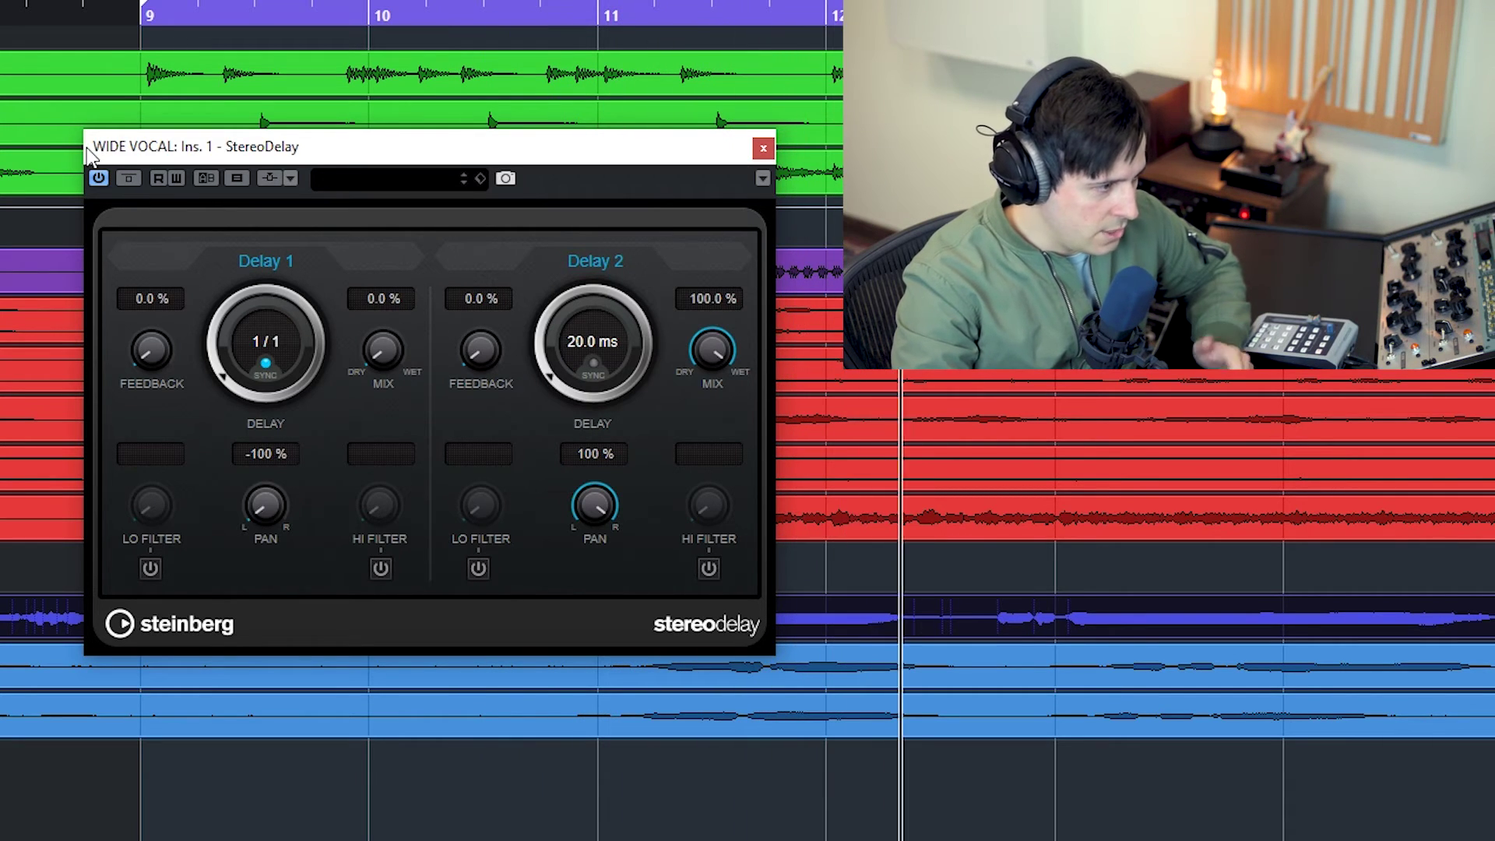
click(134, 178)
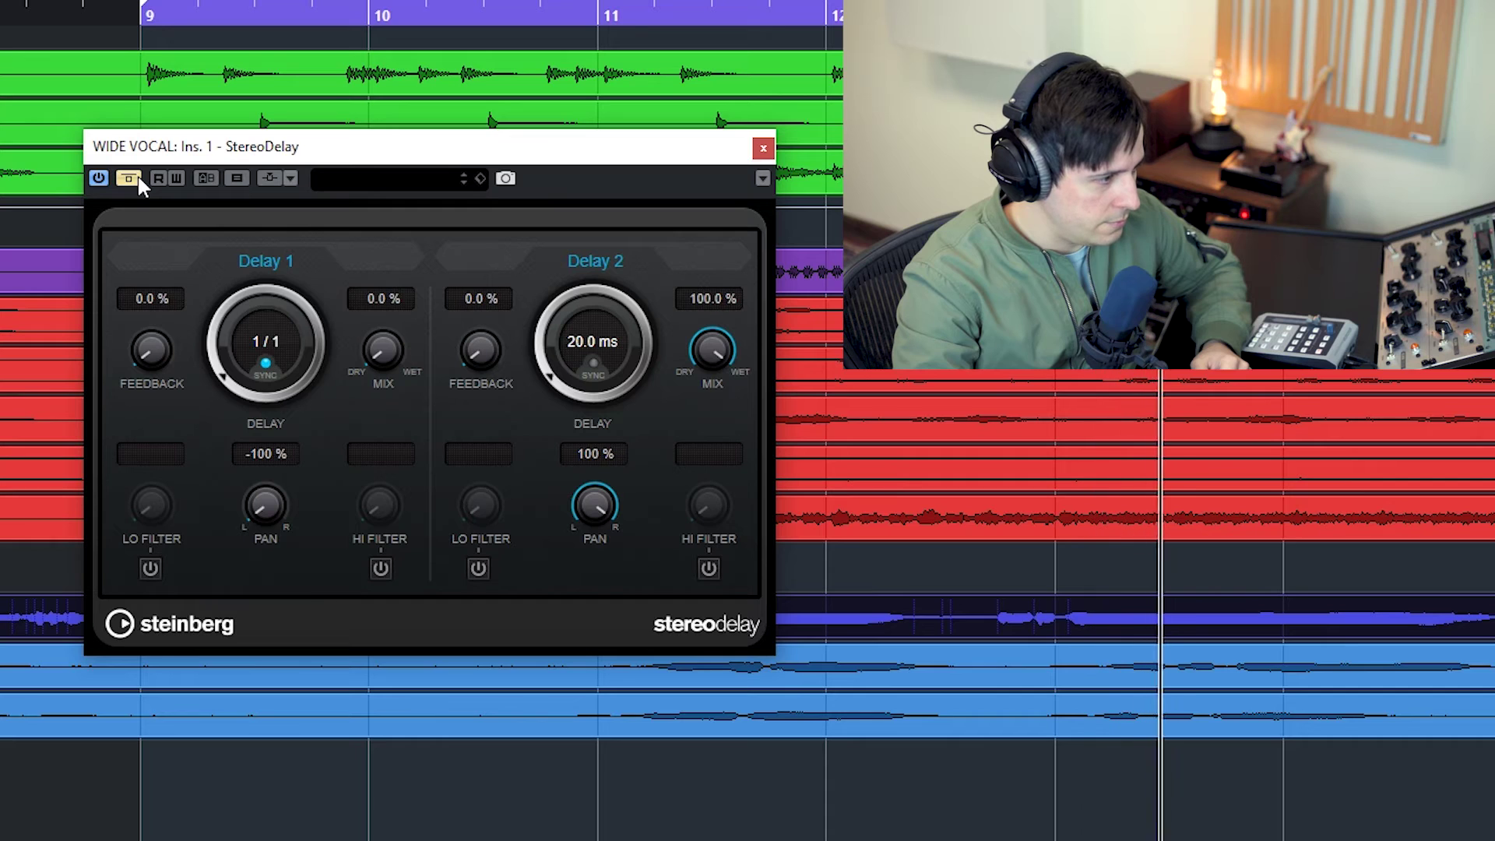
click(137, 178)
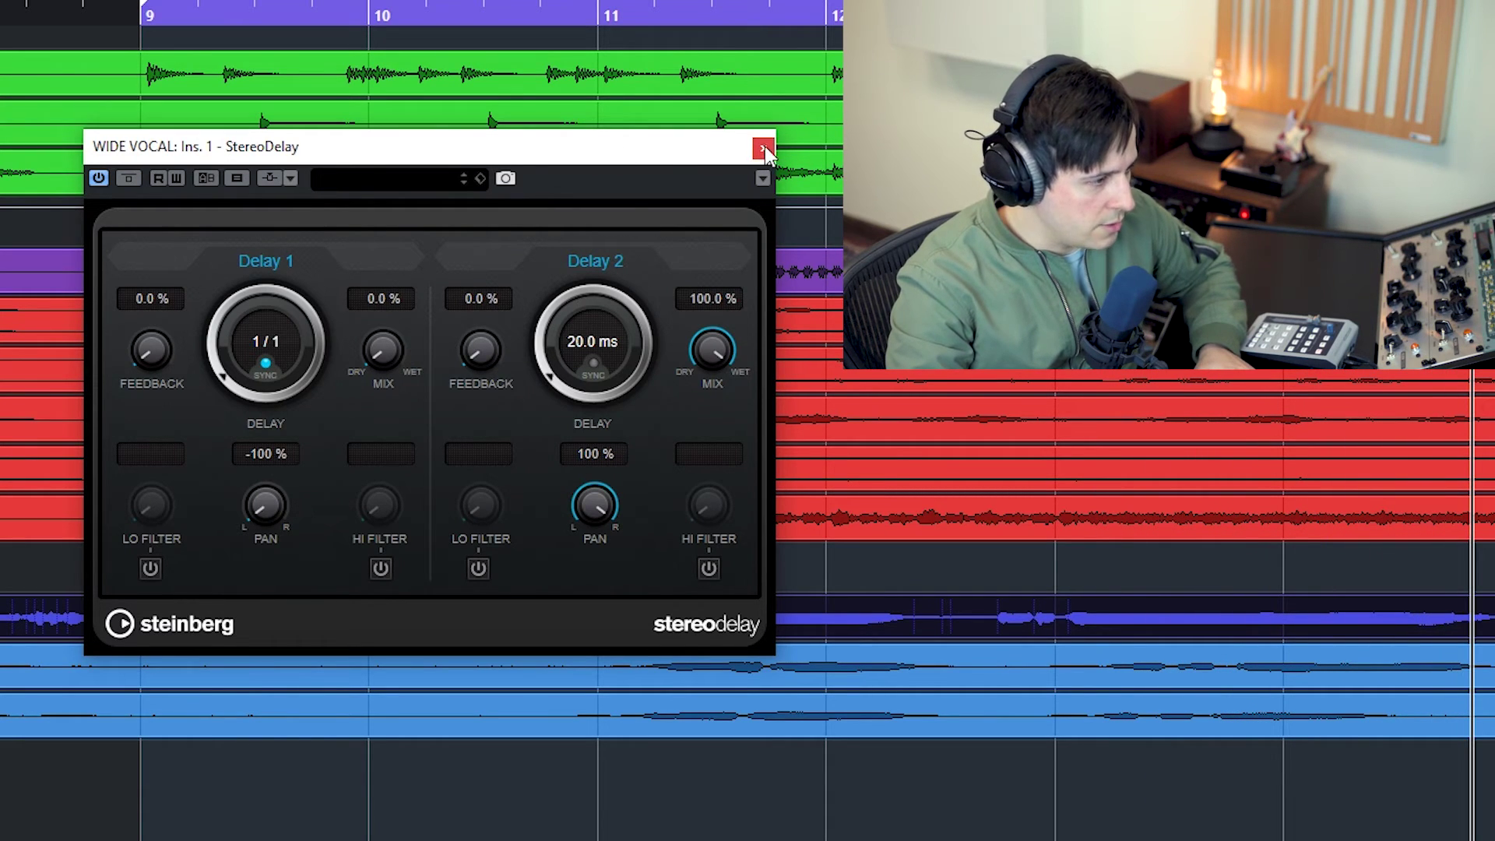
click(136, 180)
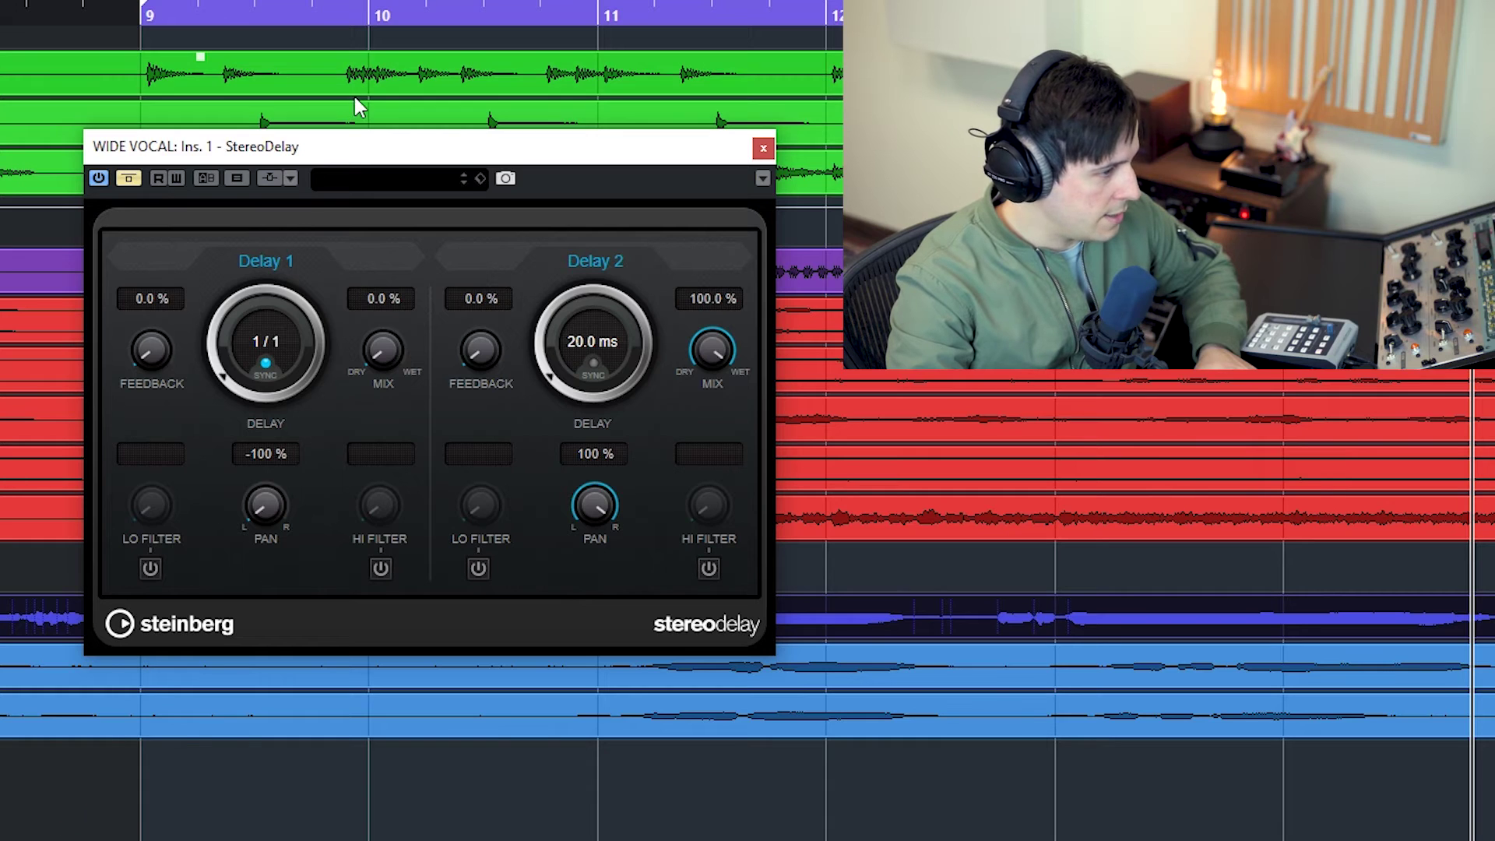
Step: Replay the full mix from bar 9 and compare it with StereoDelay active and bypassed, leaving the plug-in active
scroll(1121, 384, down, 2)
scroll(1121, 384, down, 1)
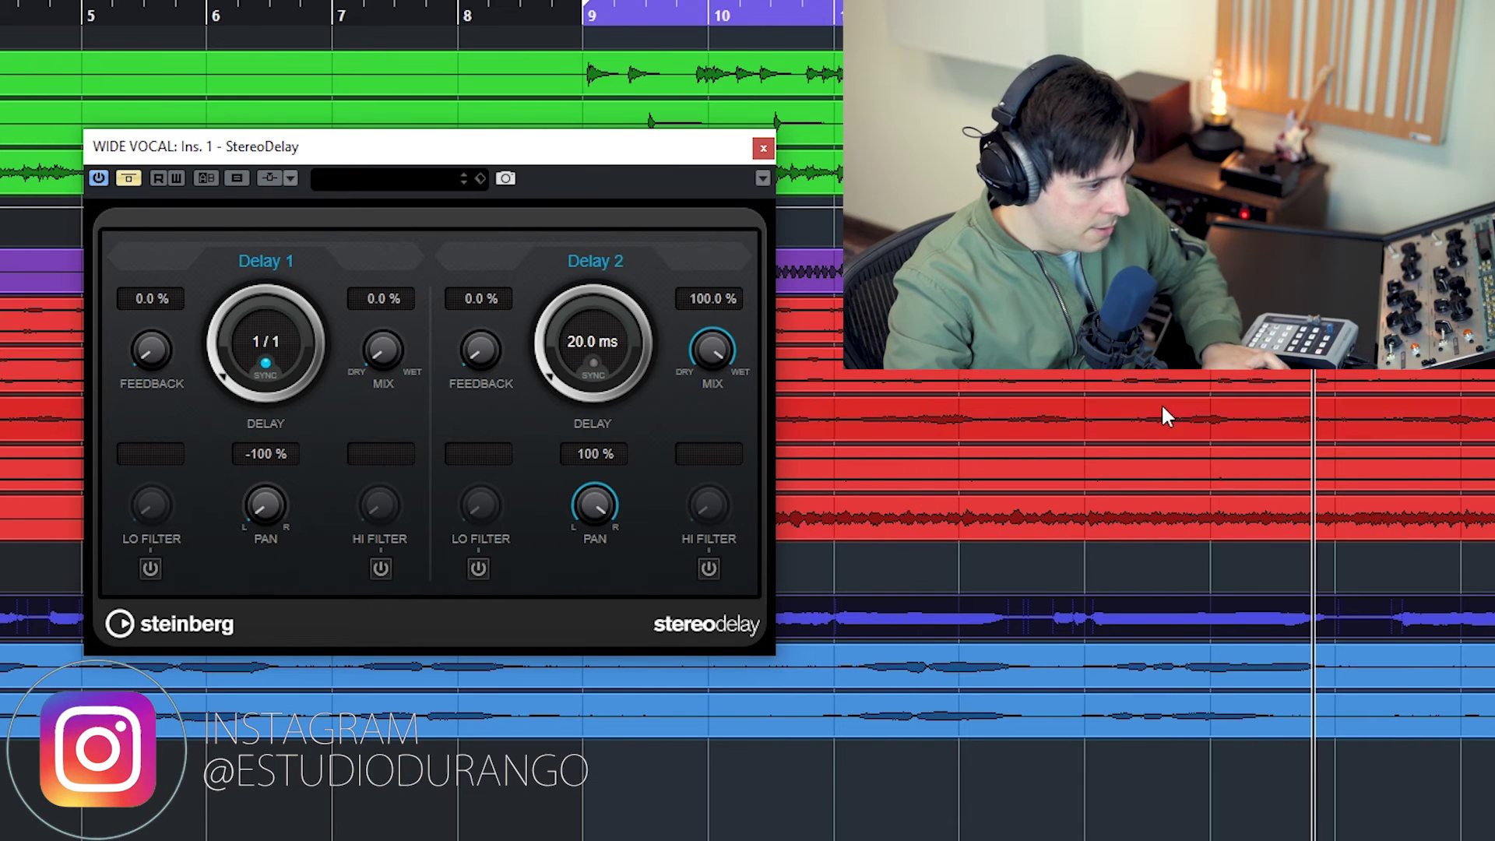
click(1084, 16)
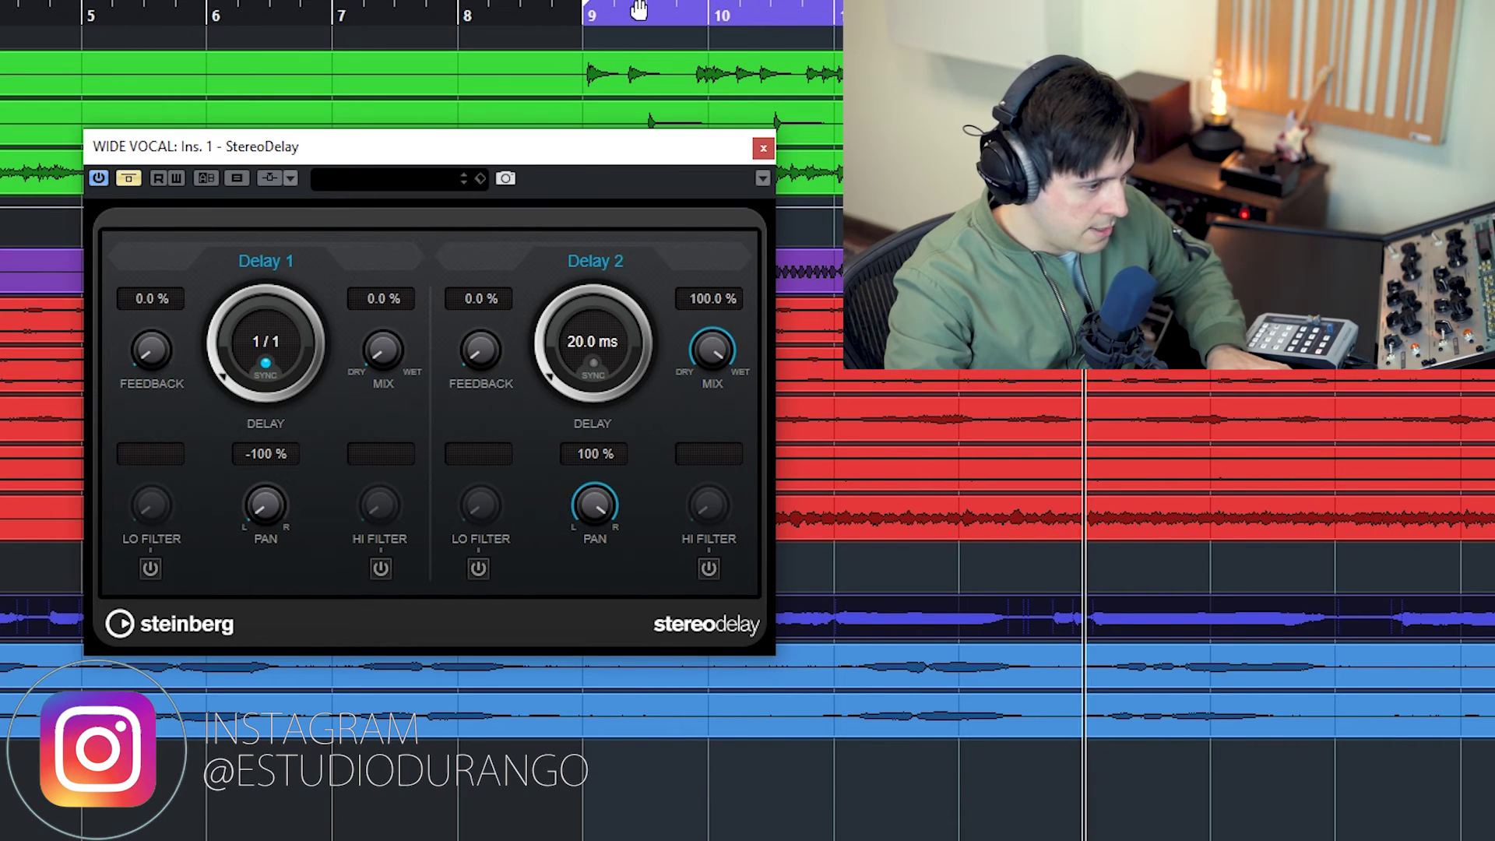
click(660, 24)
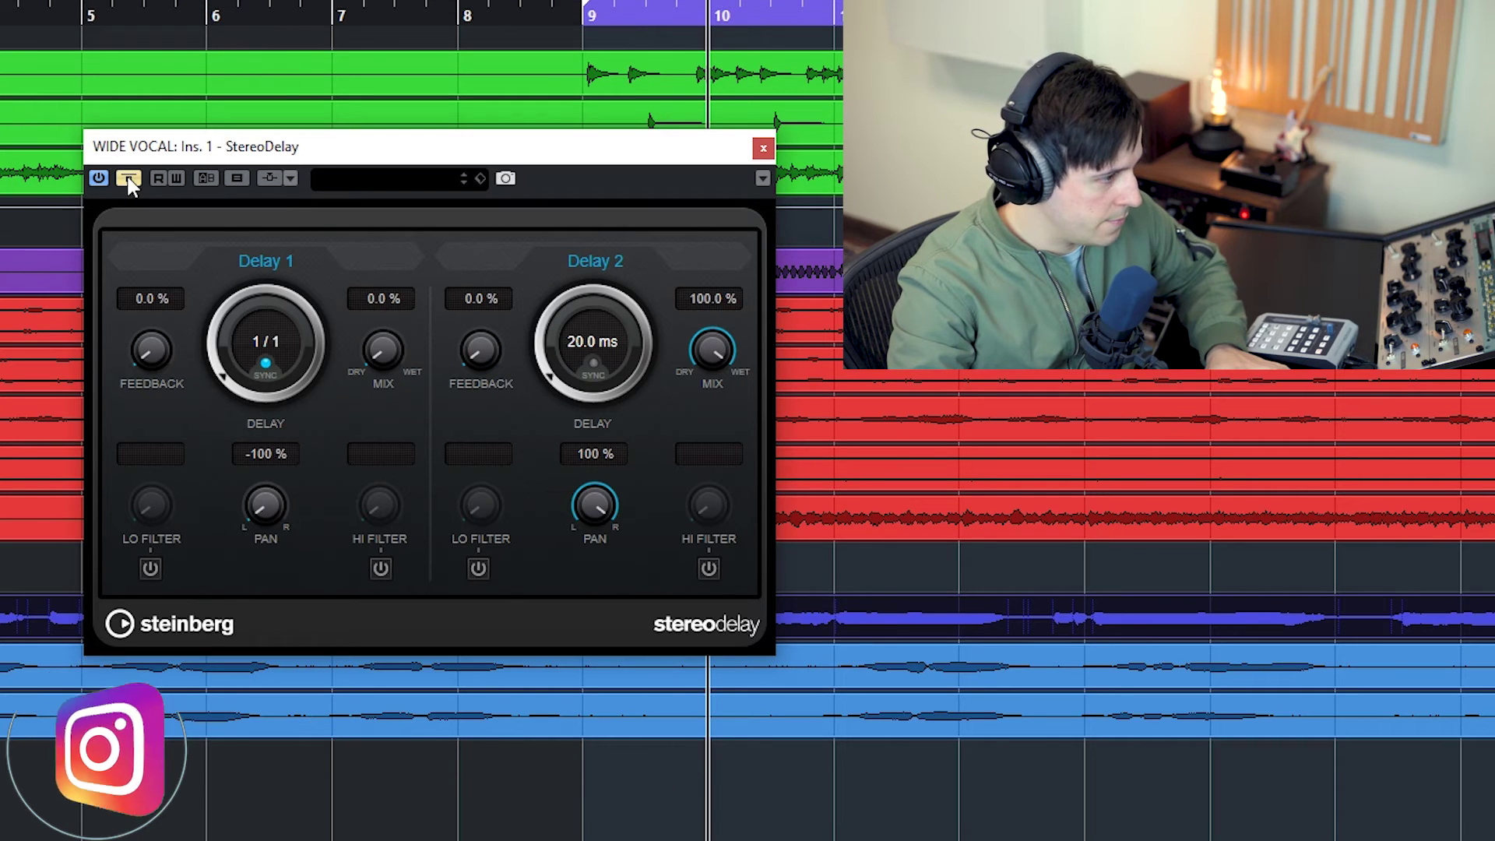
key(space)
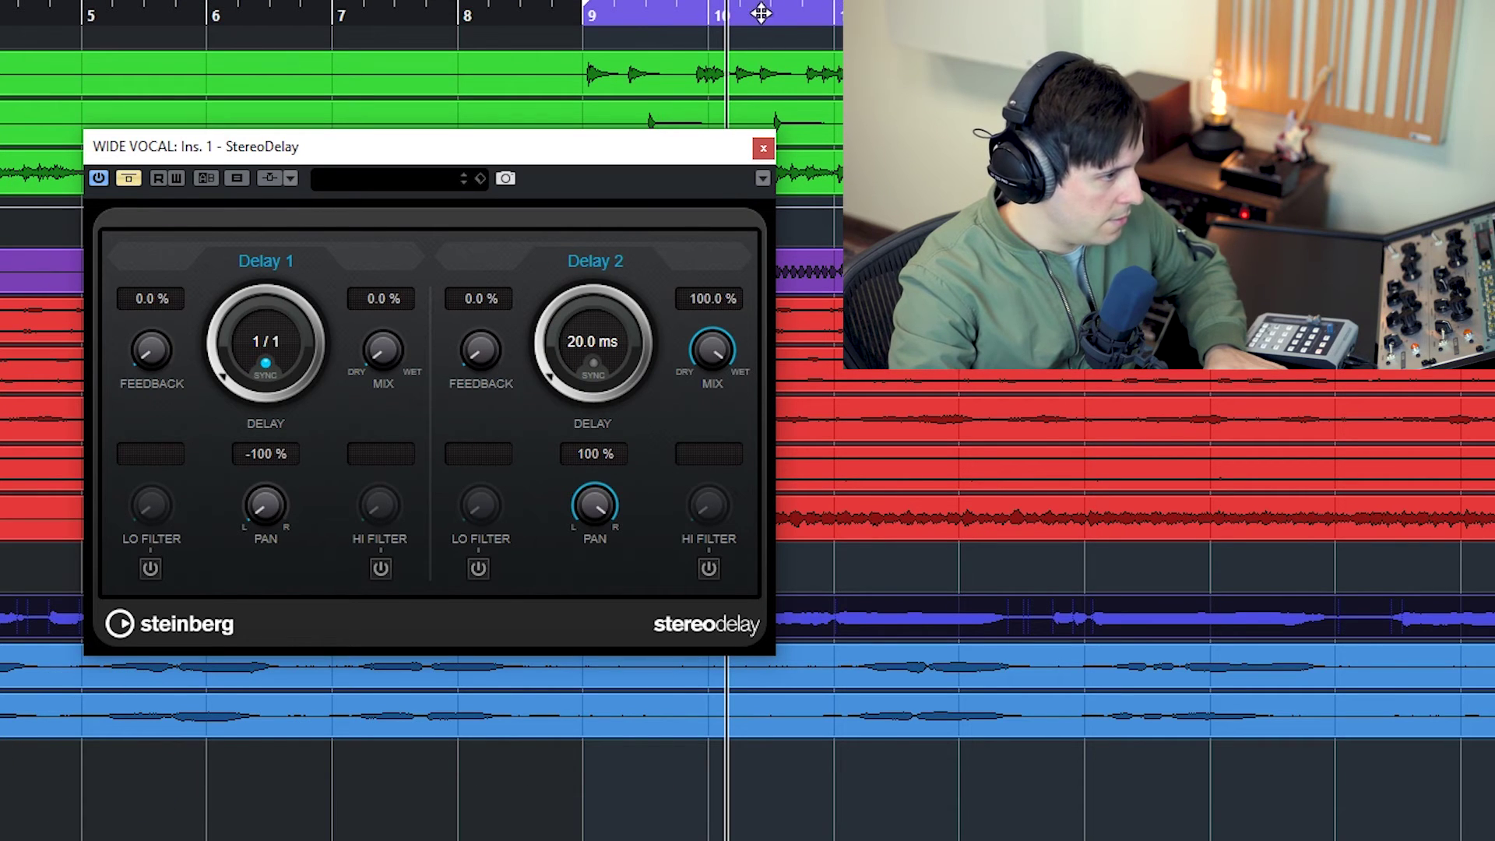
click(633, 19)
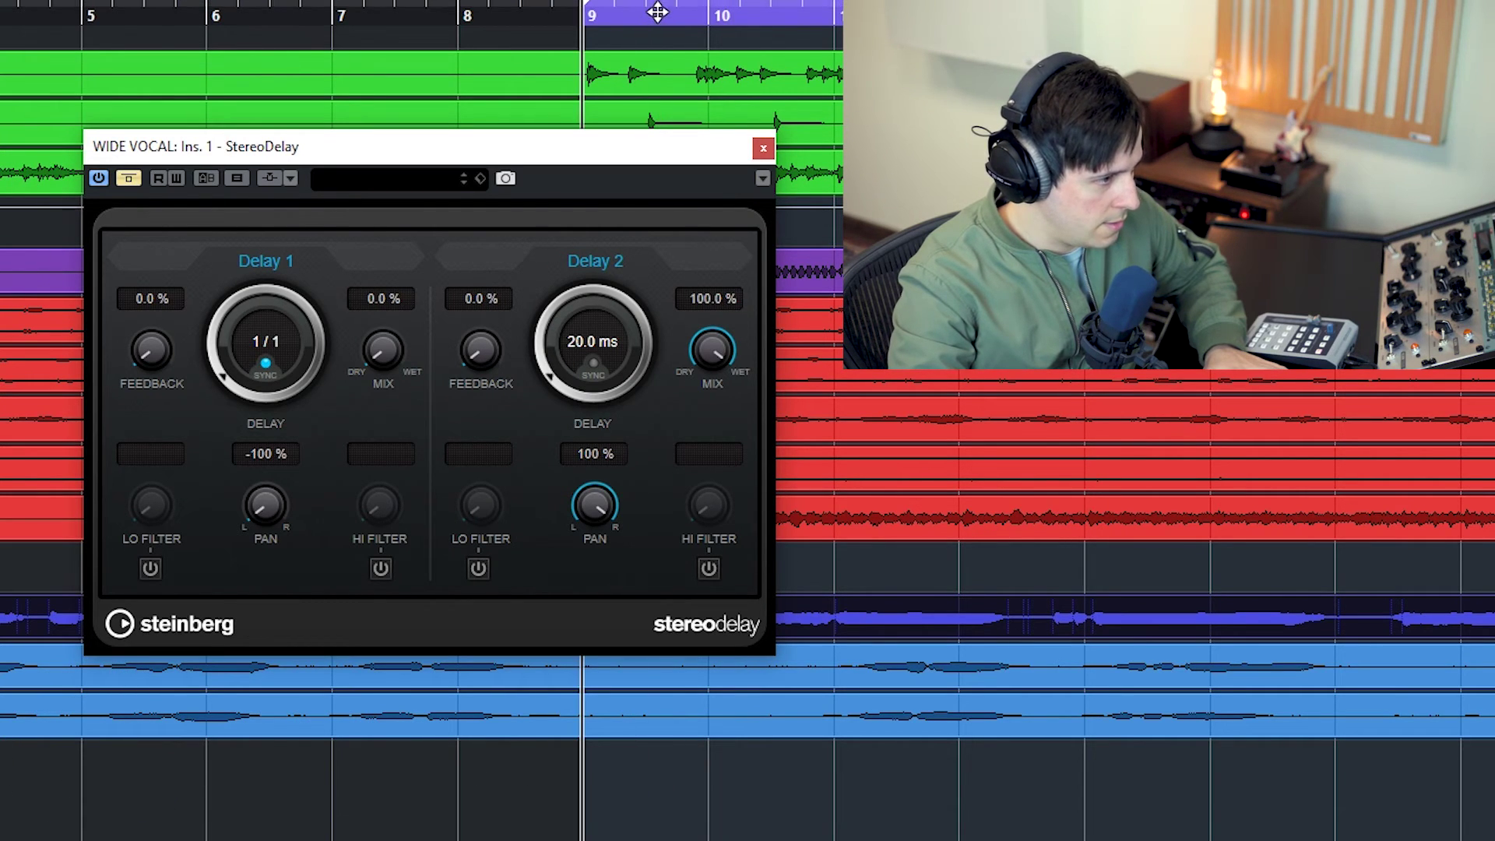
click(129, 181)
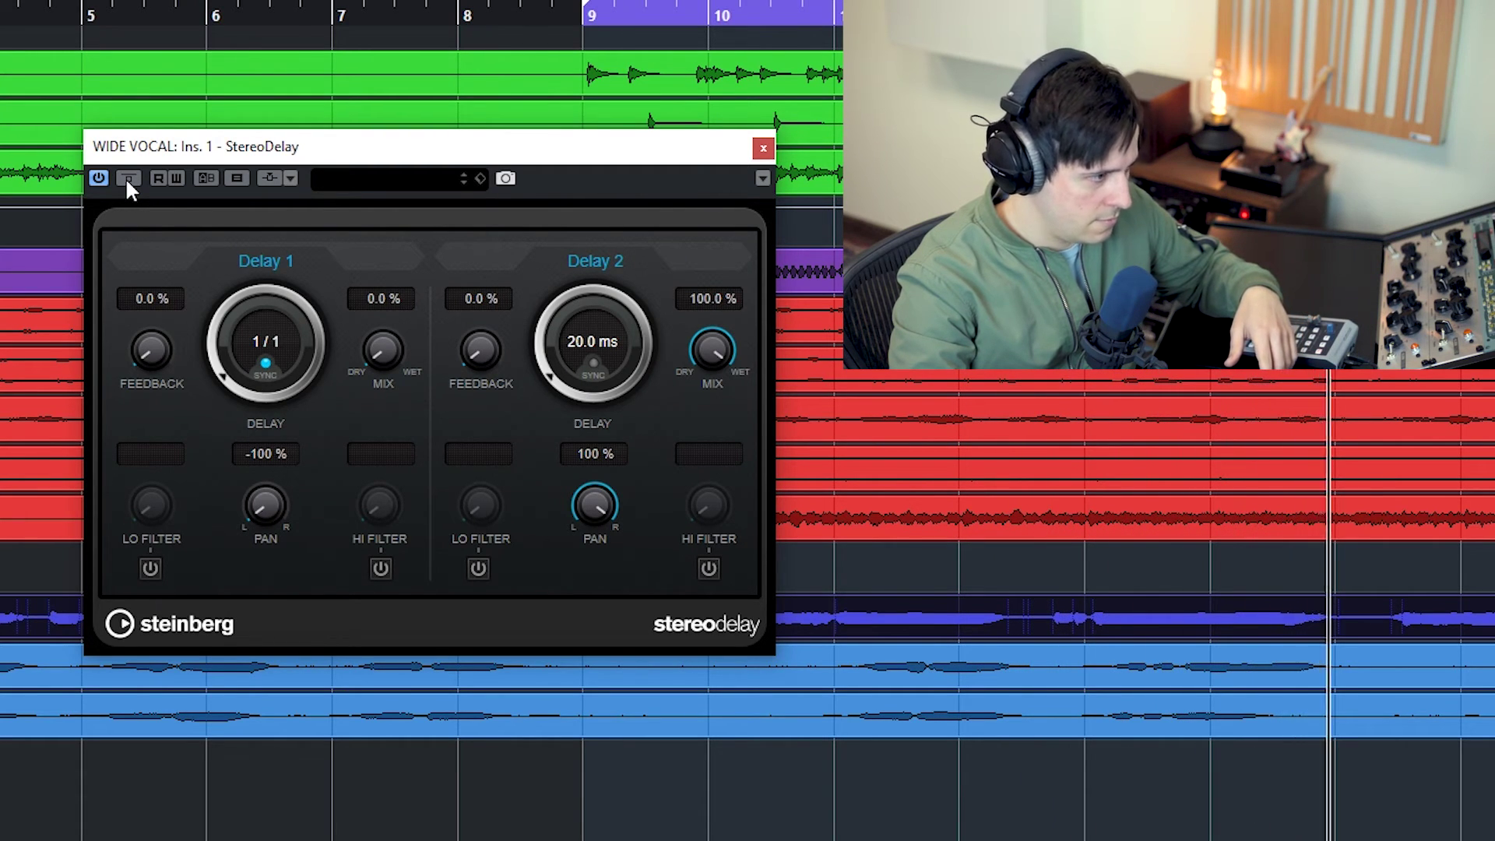
click(128, 180)
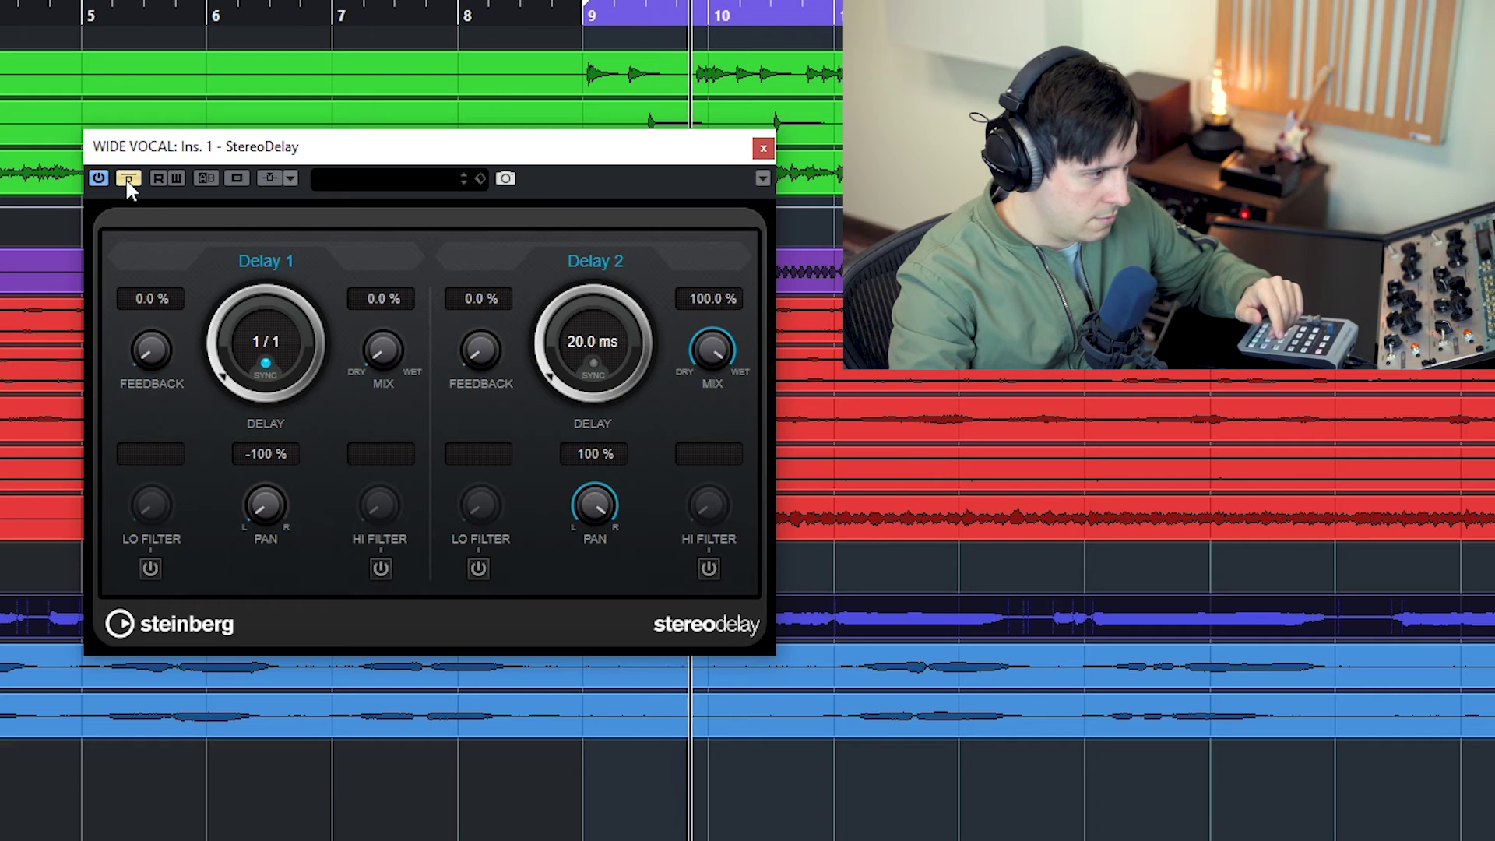
click(128, 180)
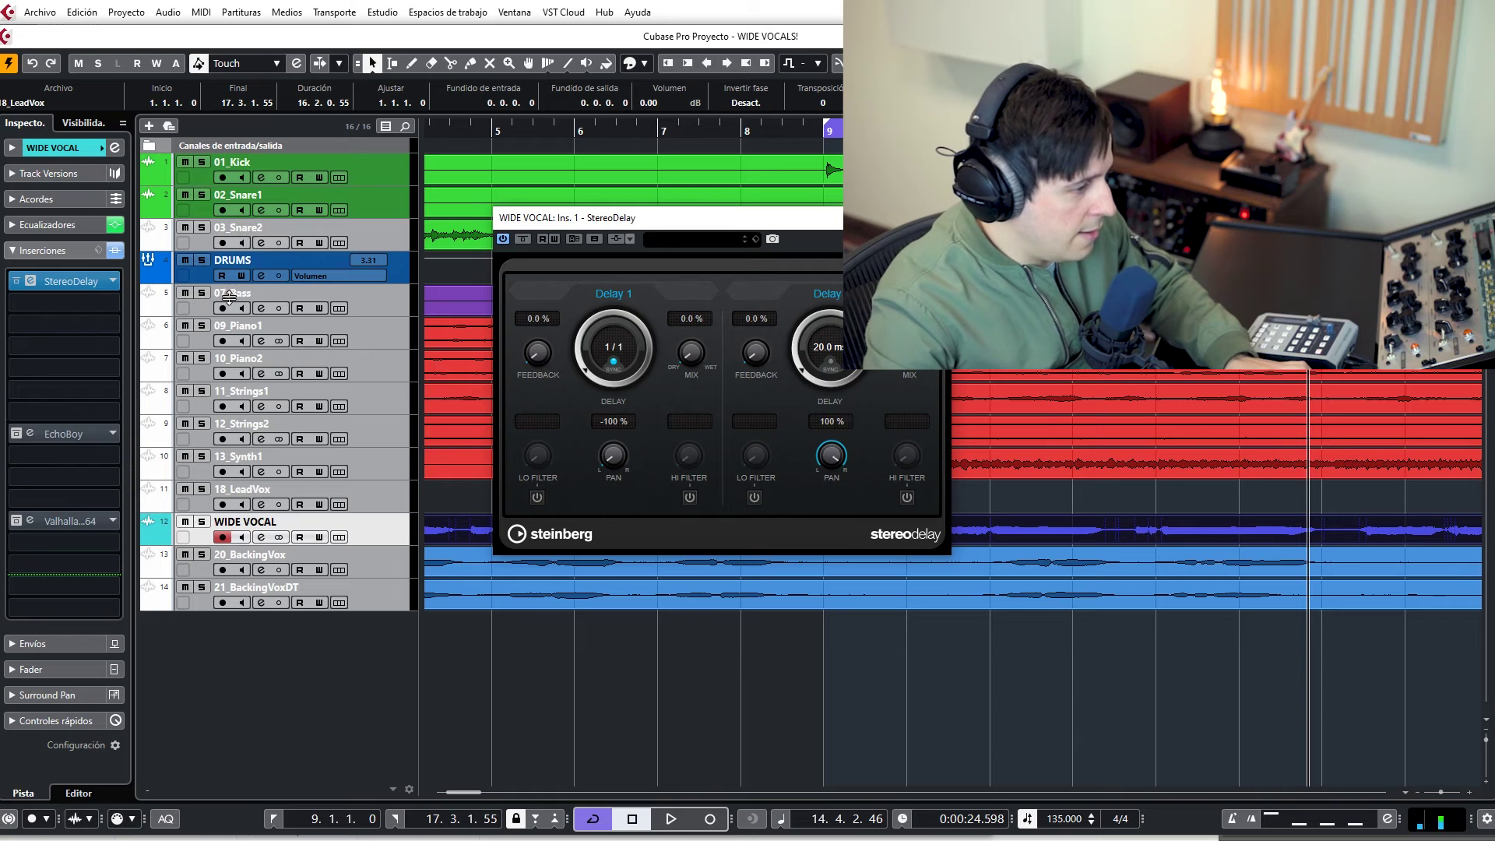
Step: Solo the WIDE VOCAL track and play it from bar 9, comparing it with StereoDelay bypassed and active
click(200, 524)
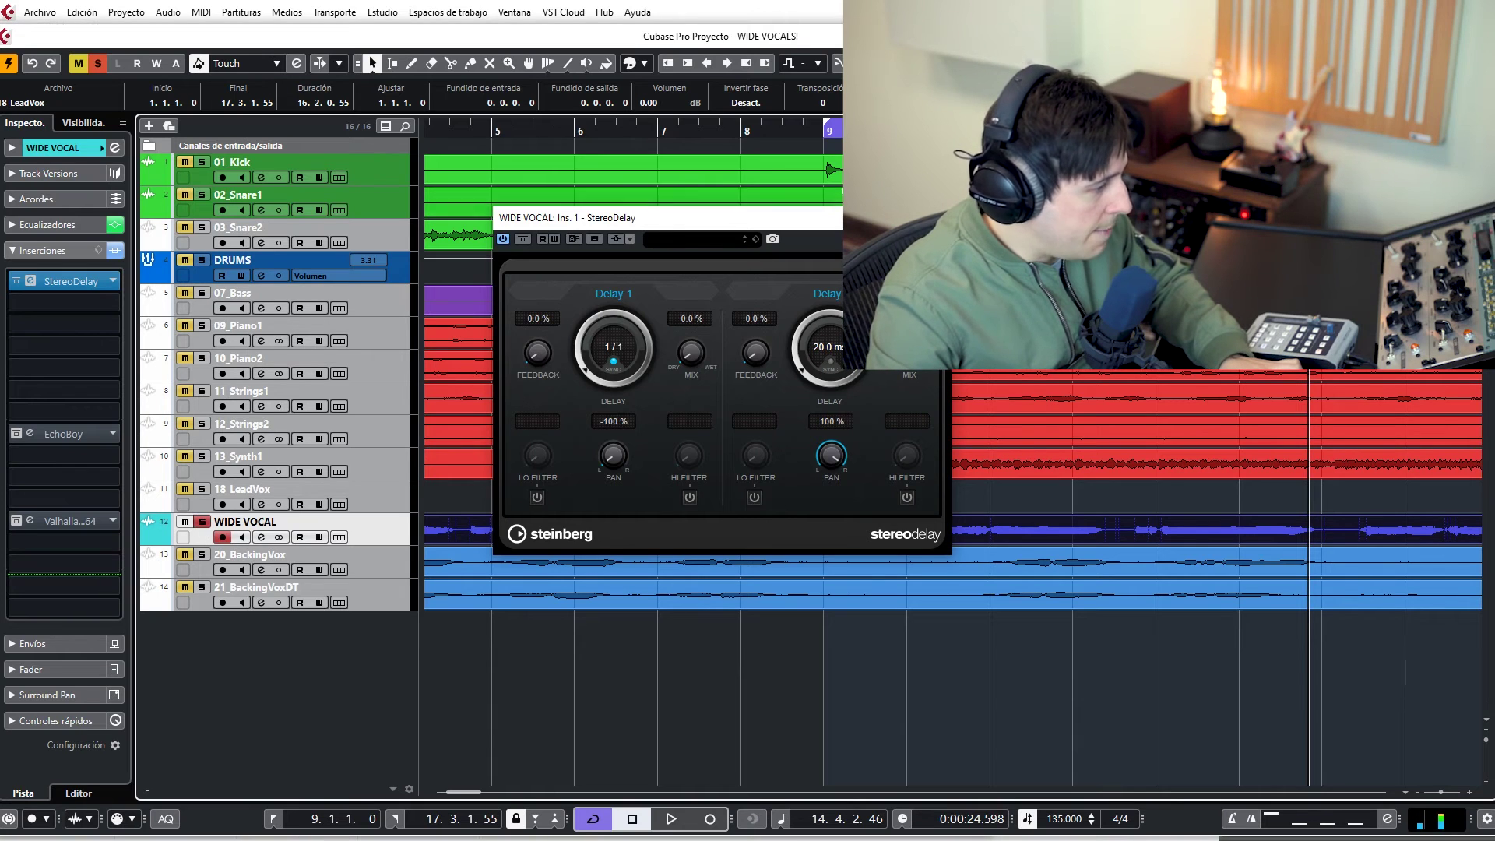
click(833, 133)
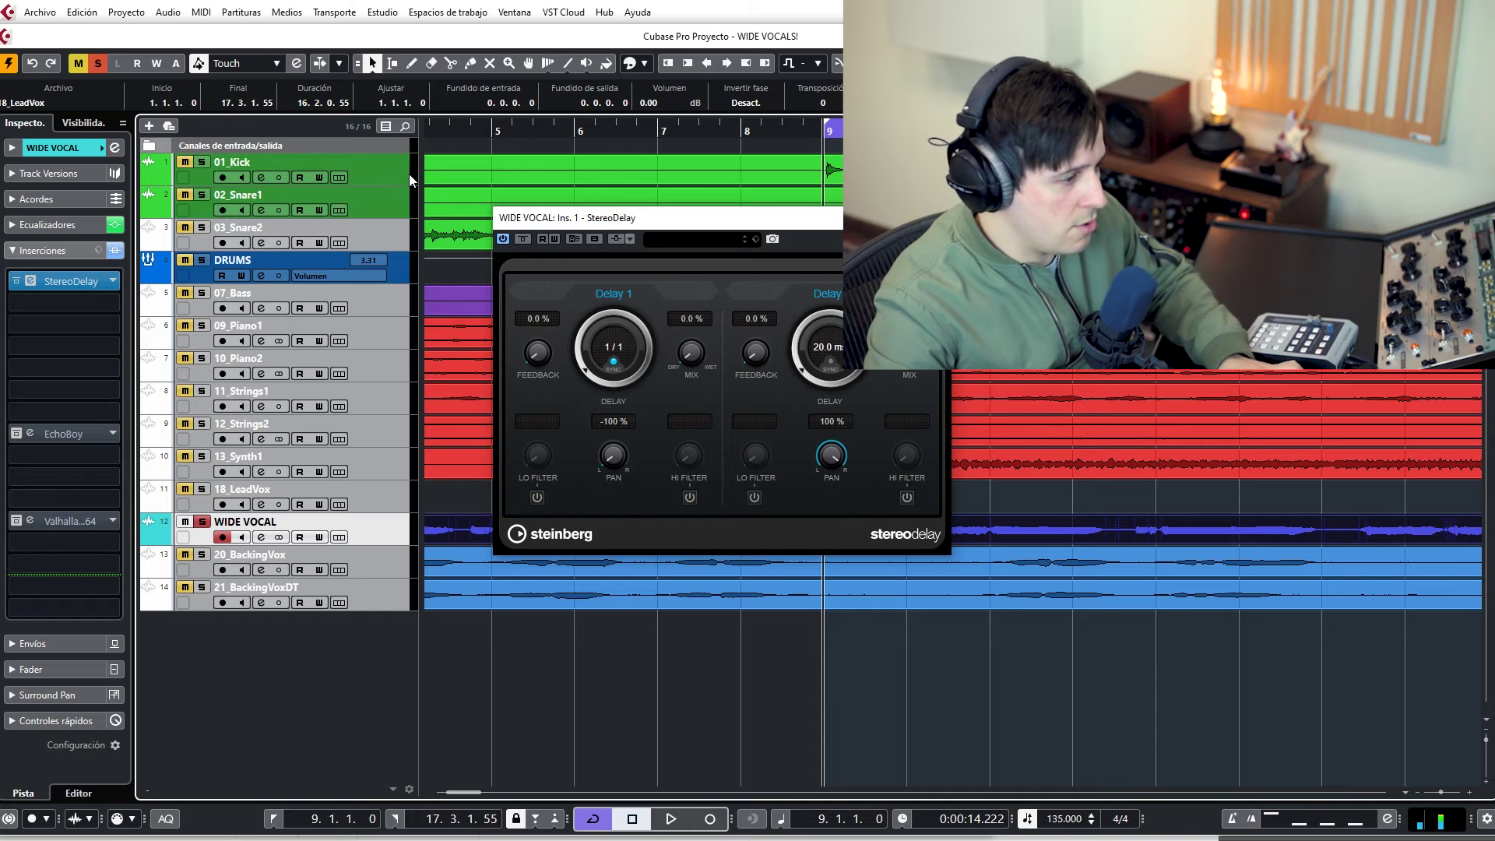
key(space)
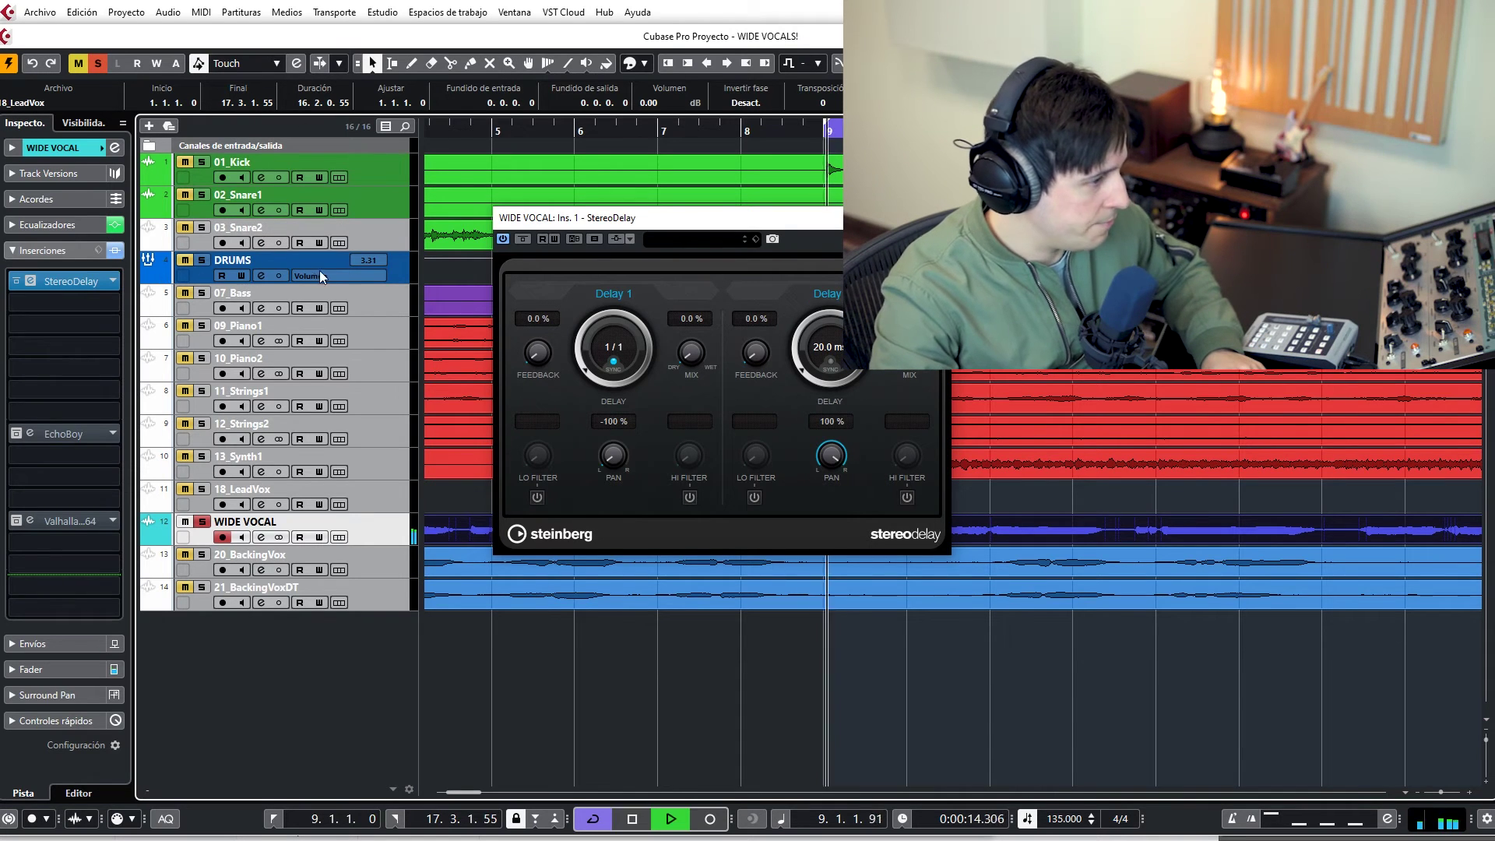
click(522, 239)
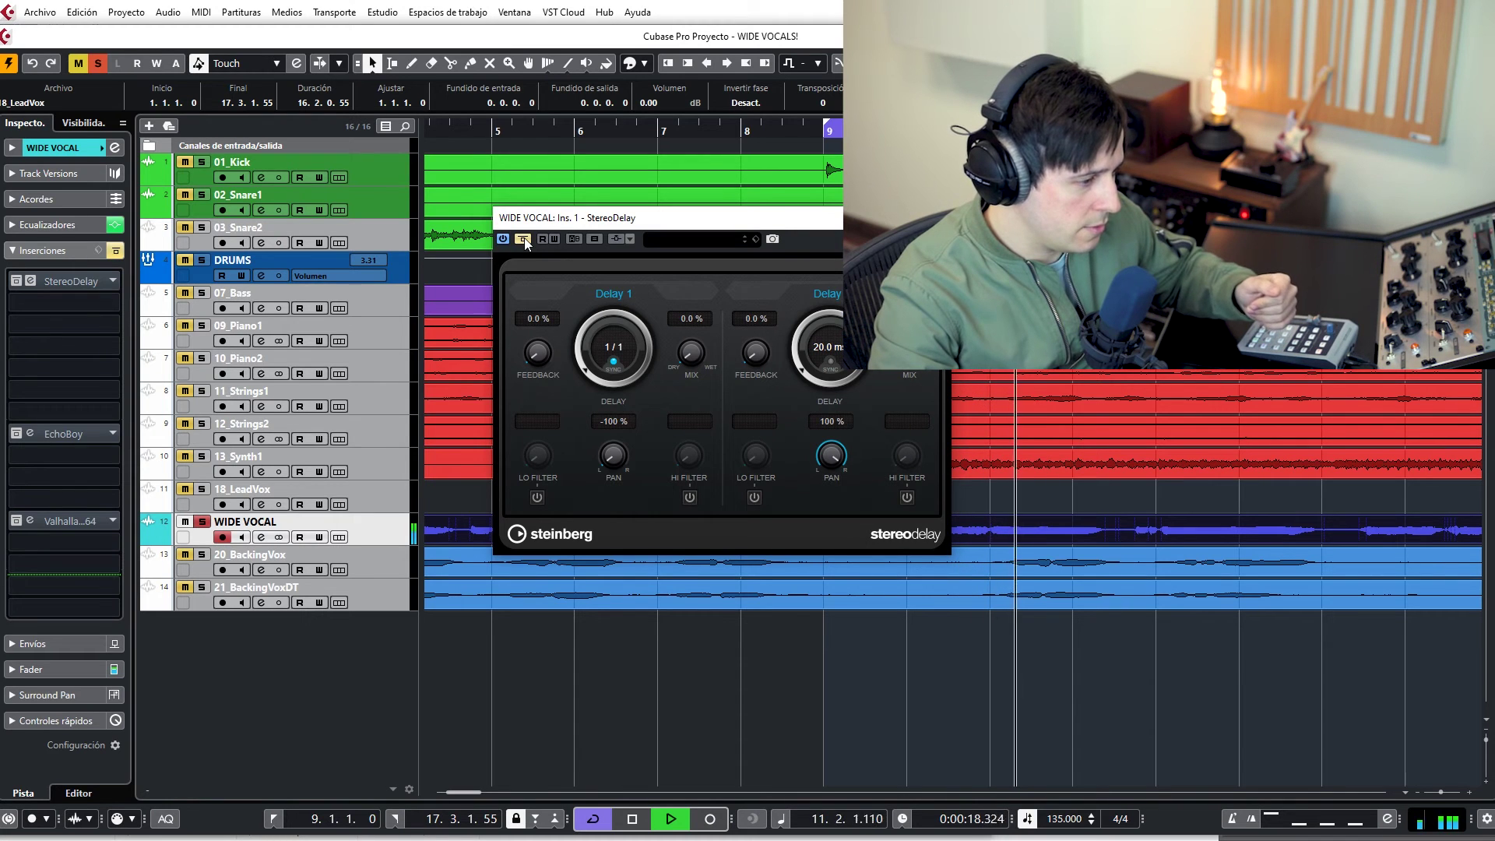
click(522, 239)
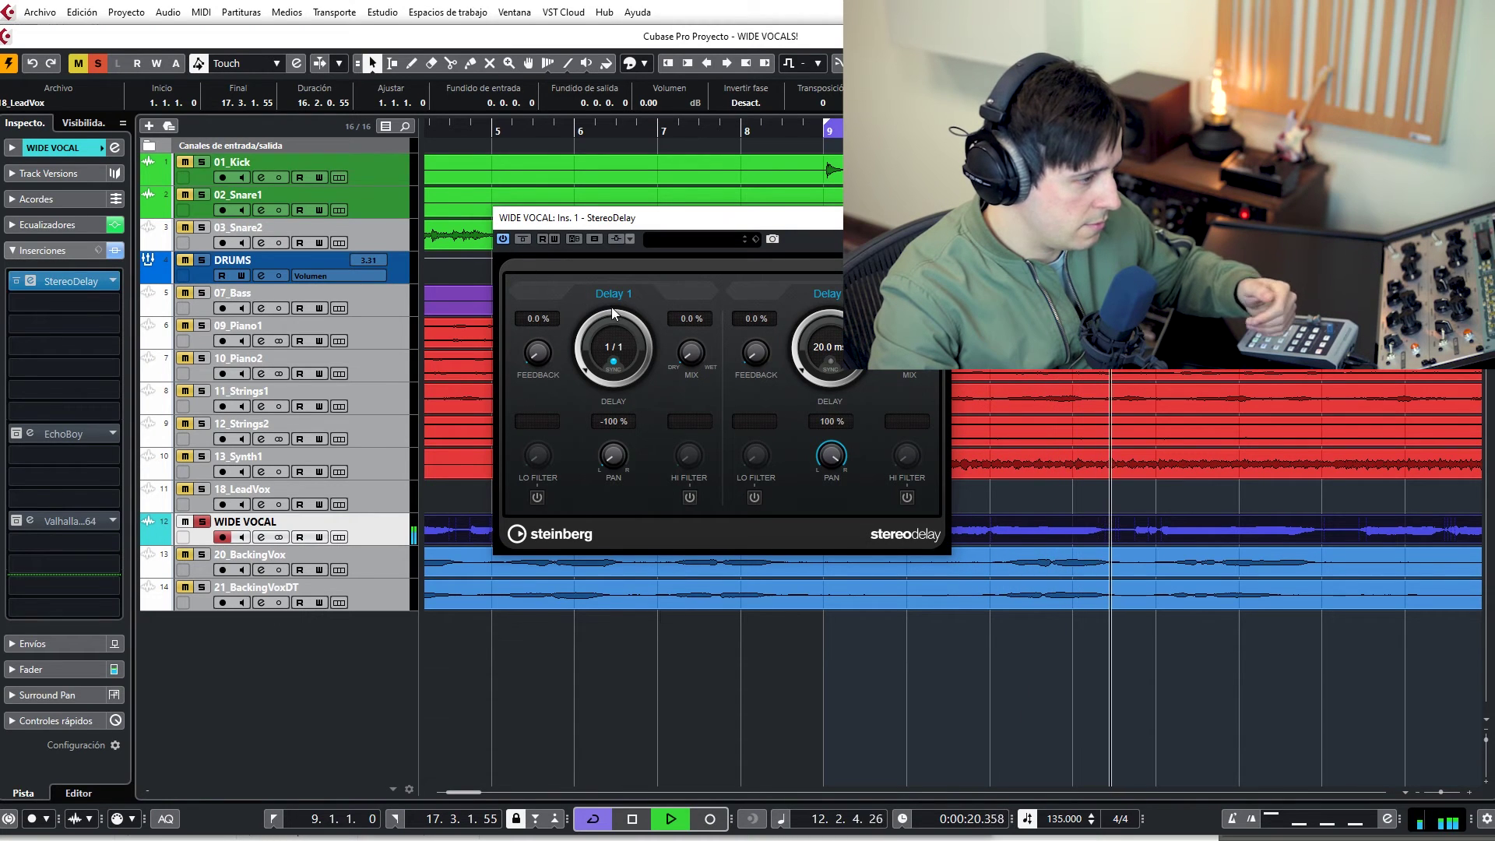
key(space)
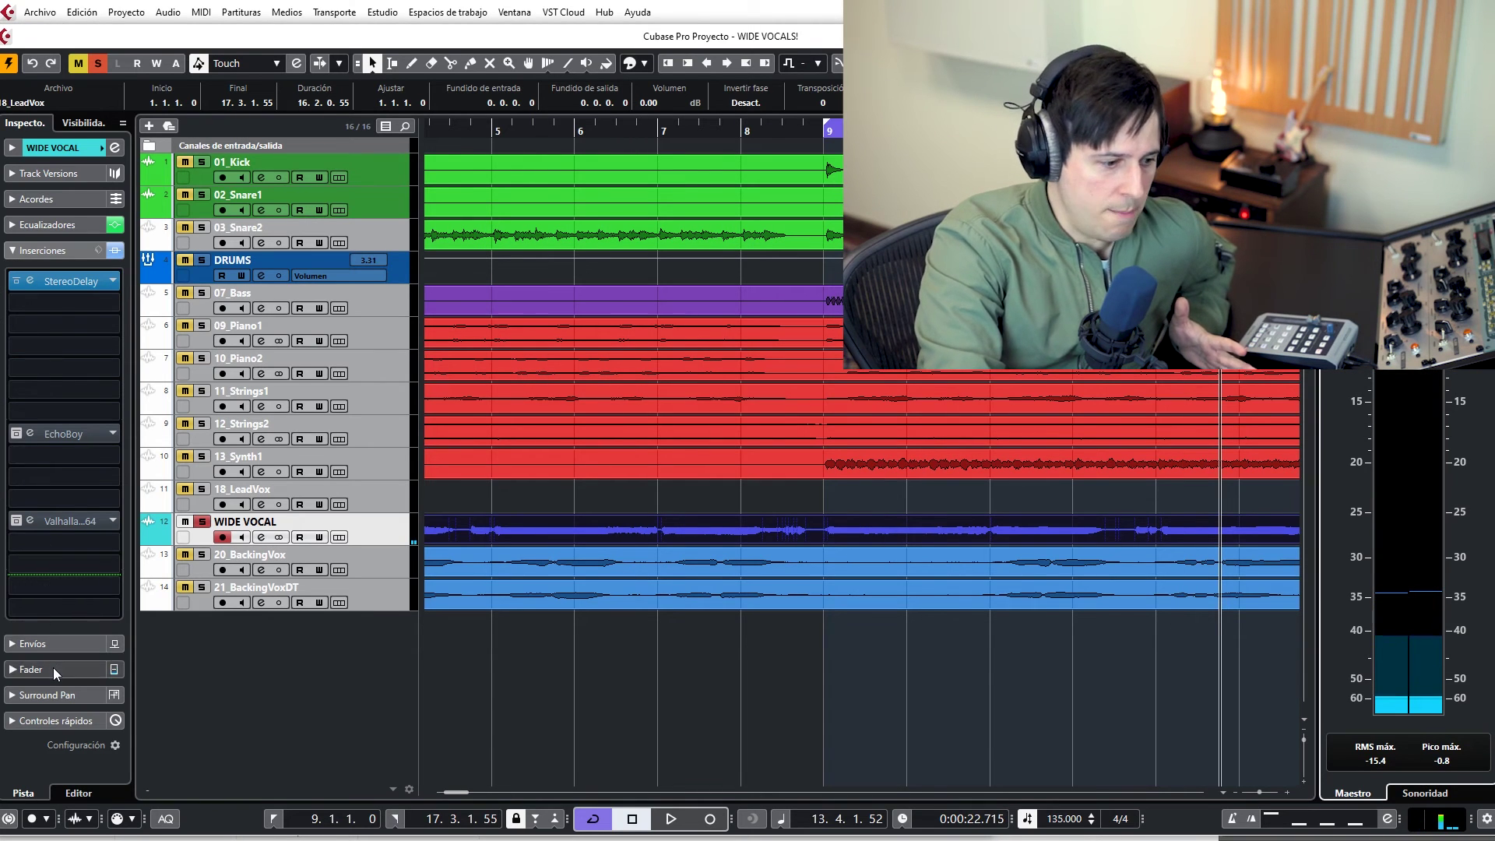
Step: Check the WIDE VOCAL track's fader, return to its inserts and hide the master level meter
click(56, 670)
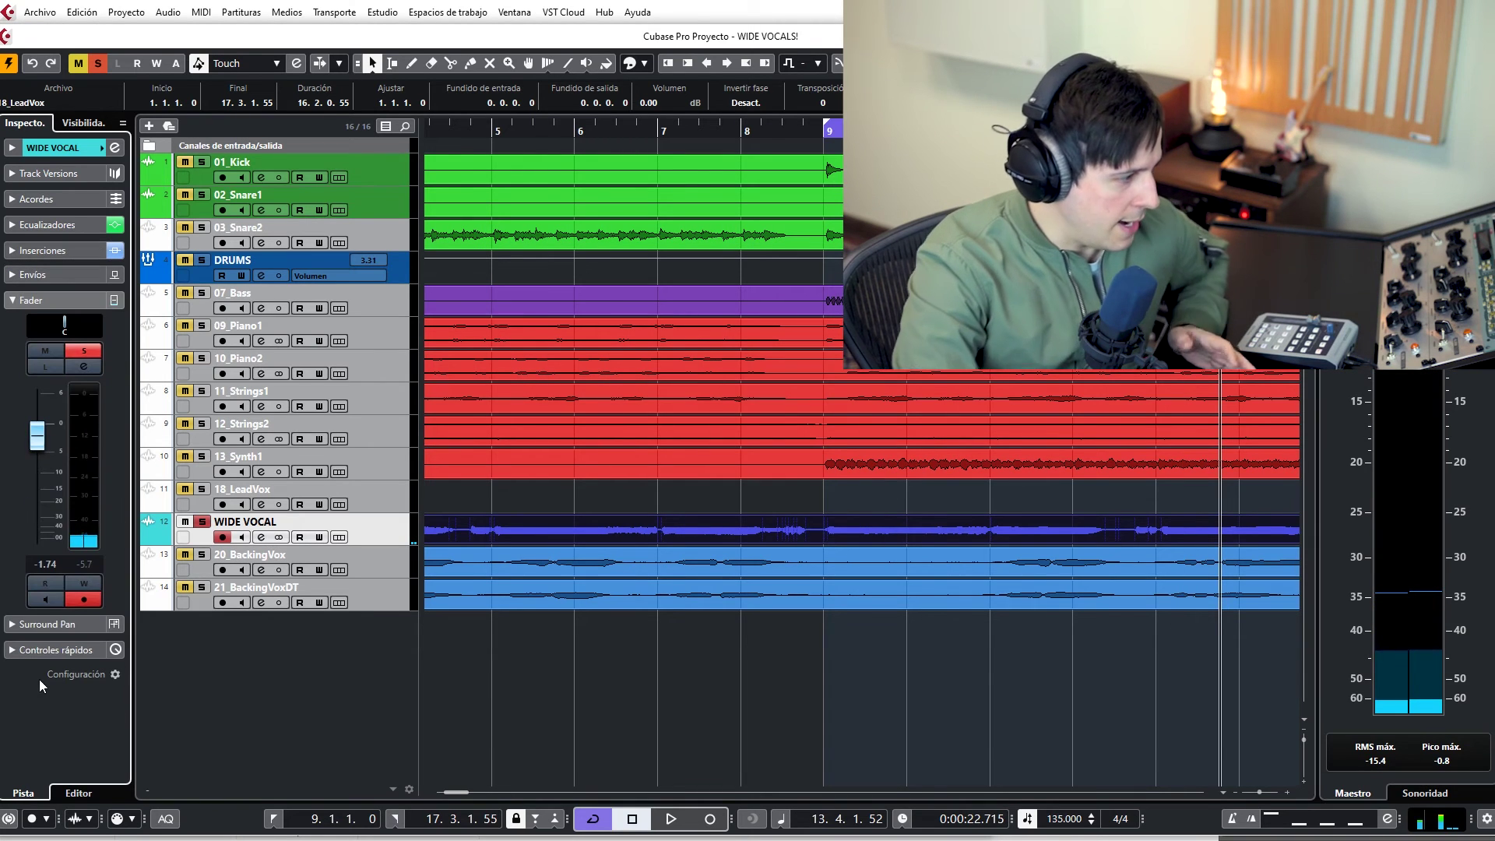
click(32, 251)
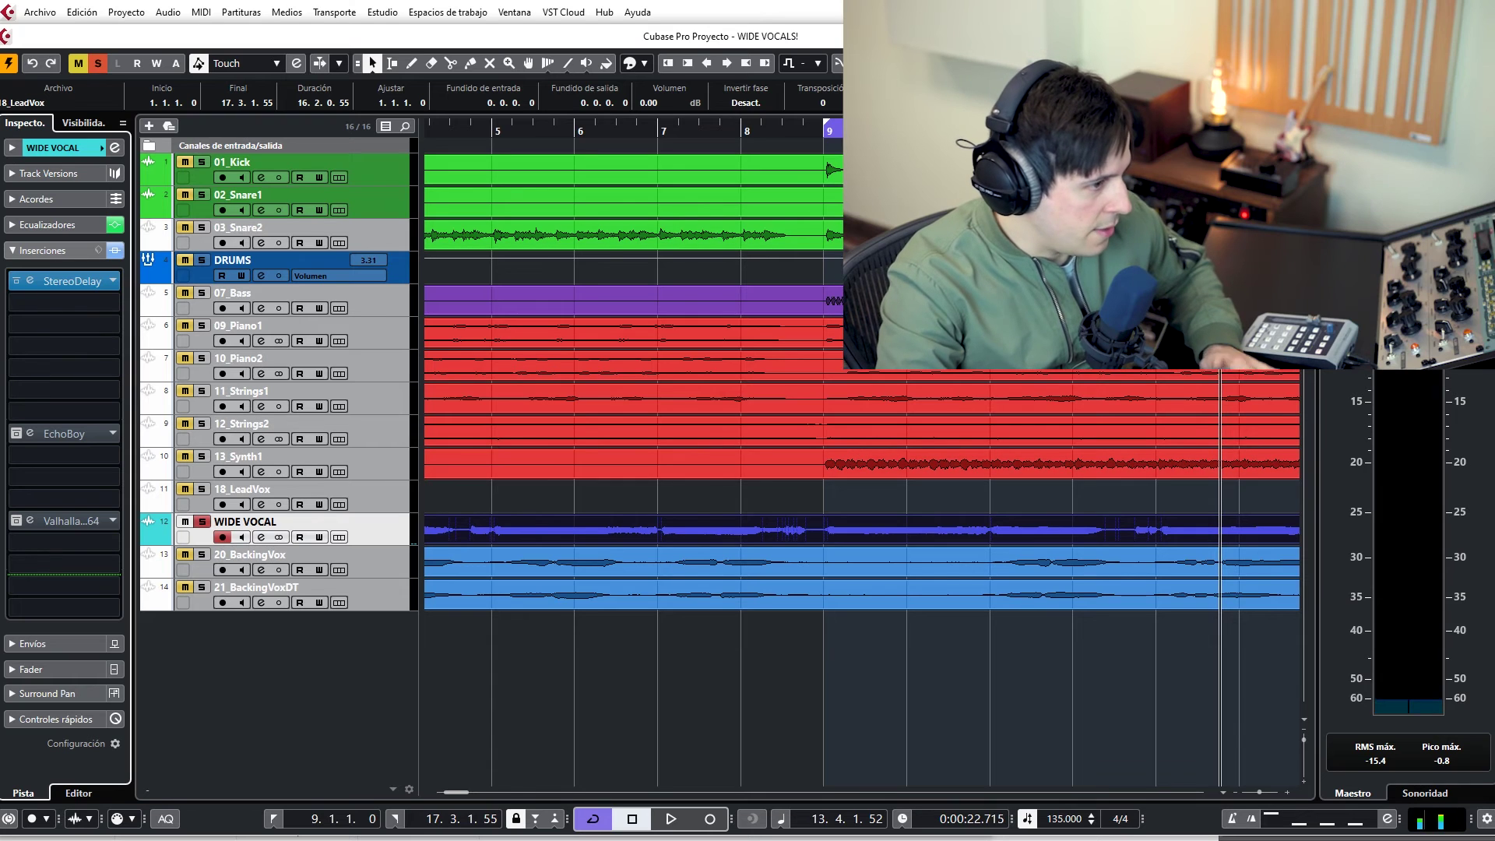
click(1466, 63)
Step: Activate the EchoBoy insert on WIDE VOCAL and listen to the soloed vocal with its editor open
key(space)
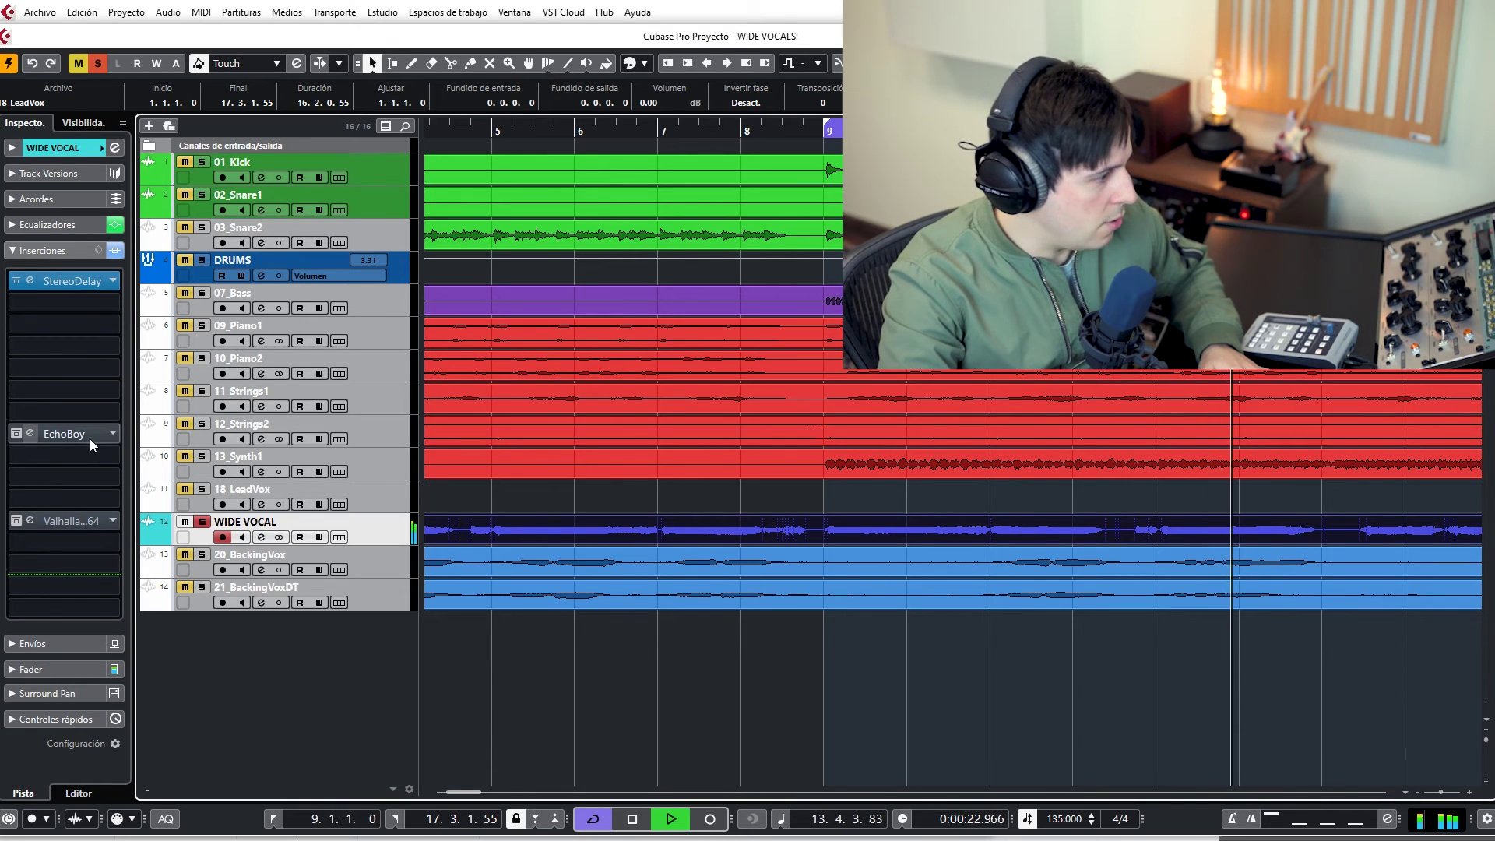
key(space)
key(space)
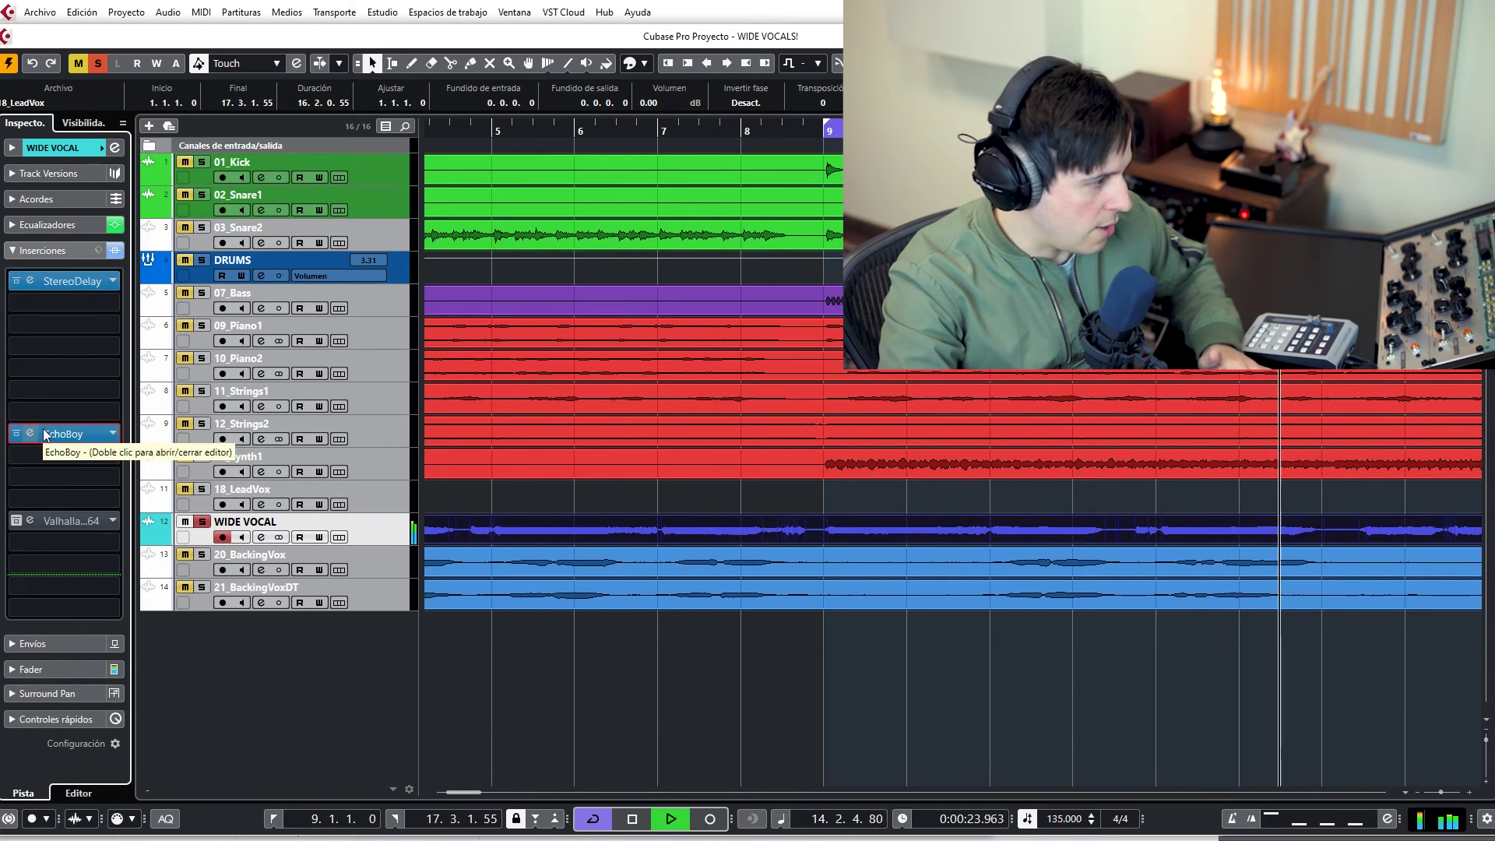
double_click(35, 432)
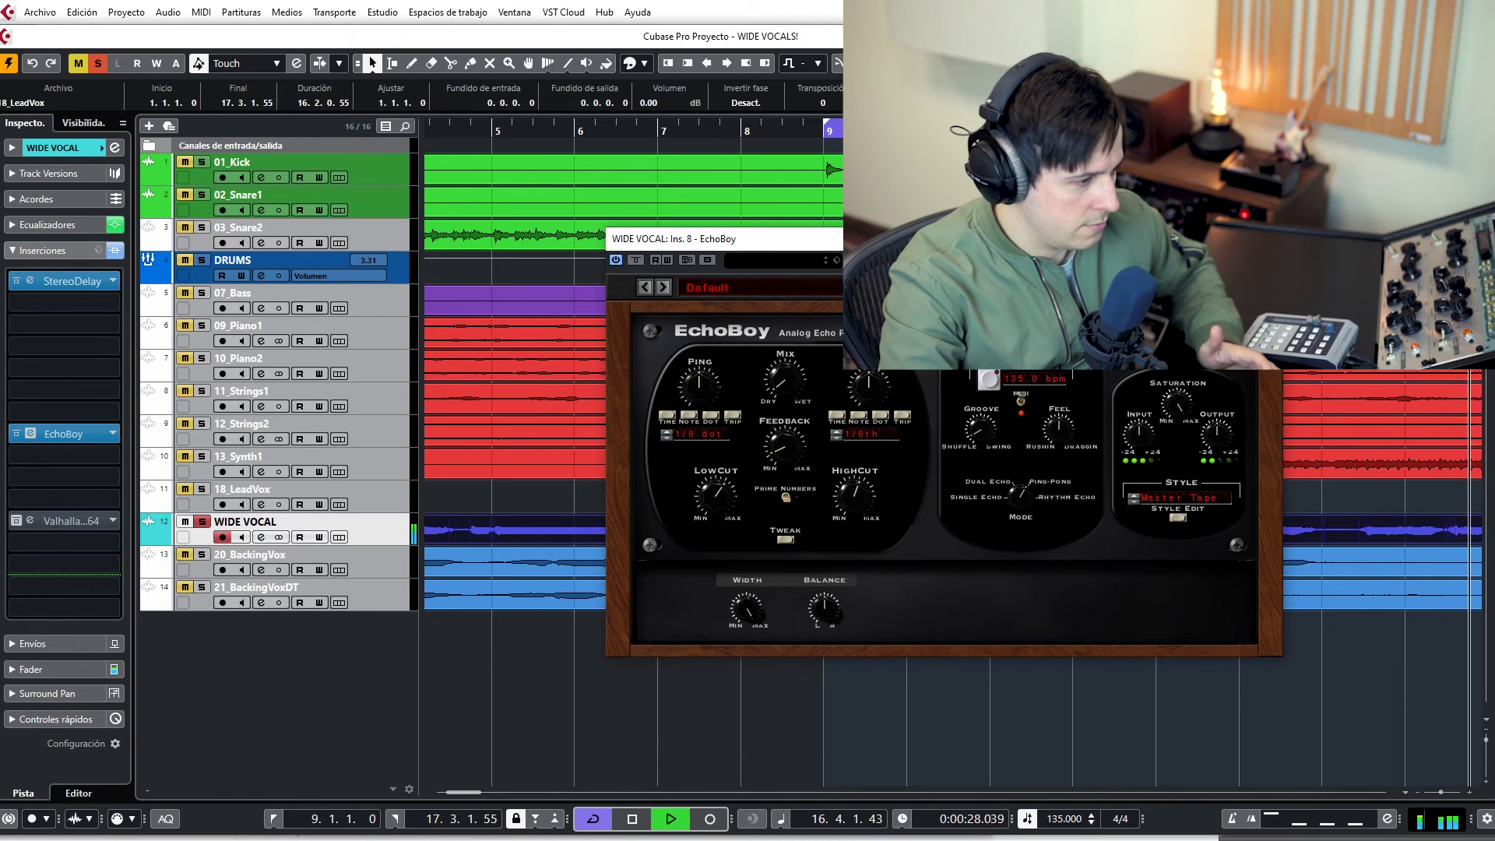
key(space)
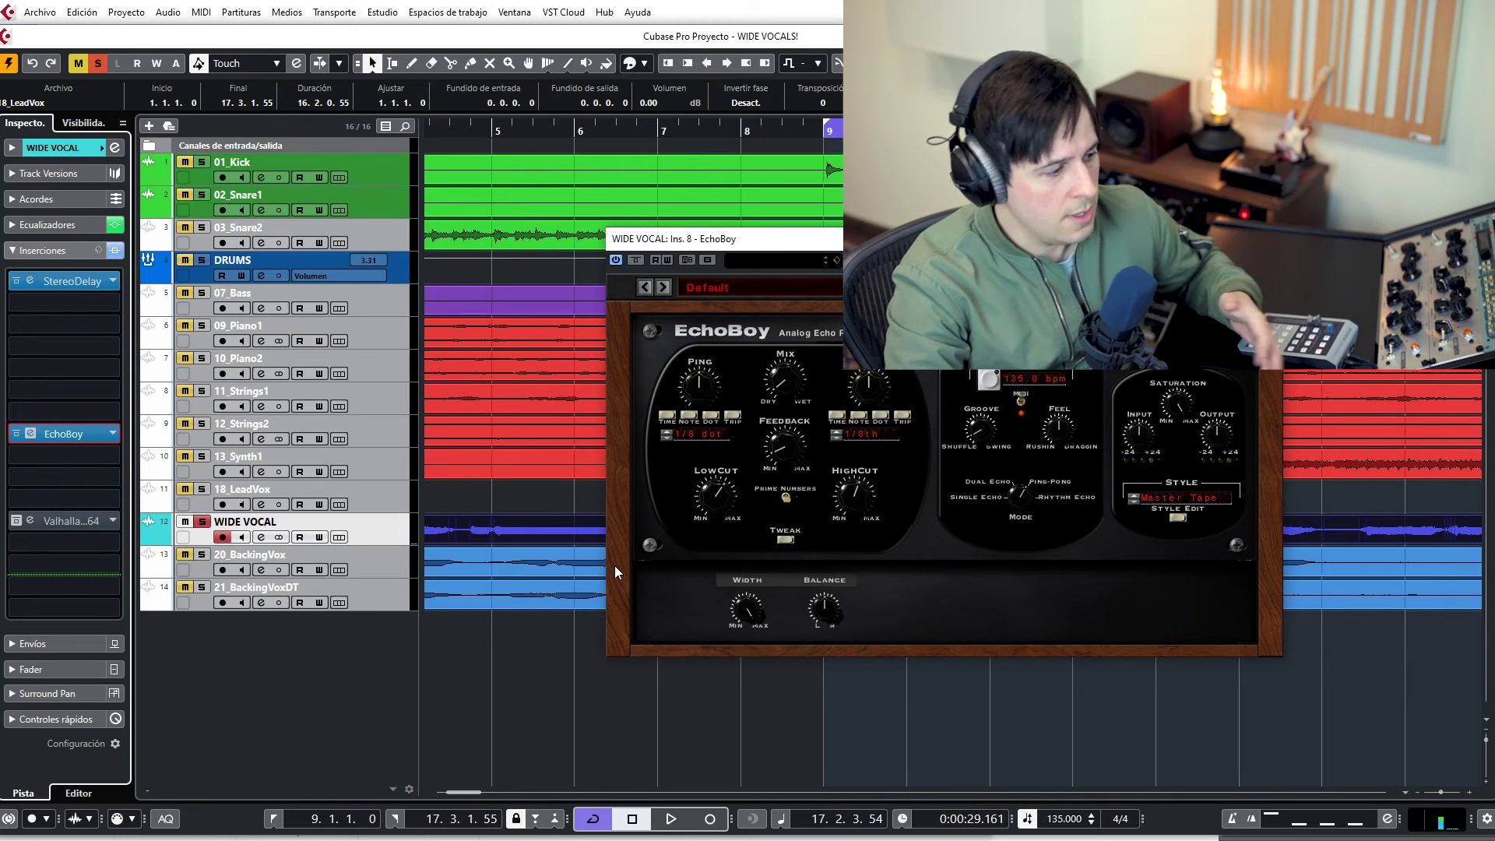
key(space)
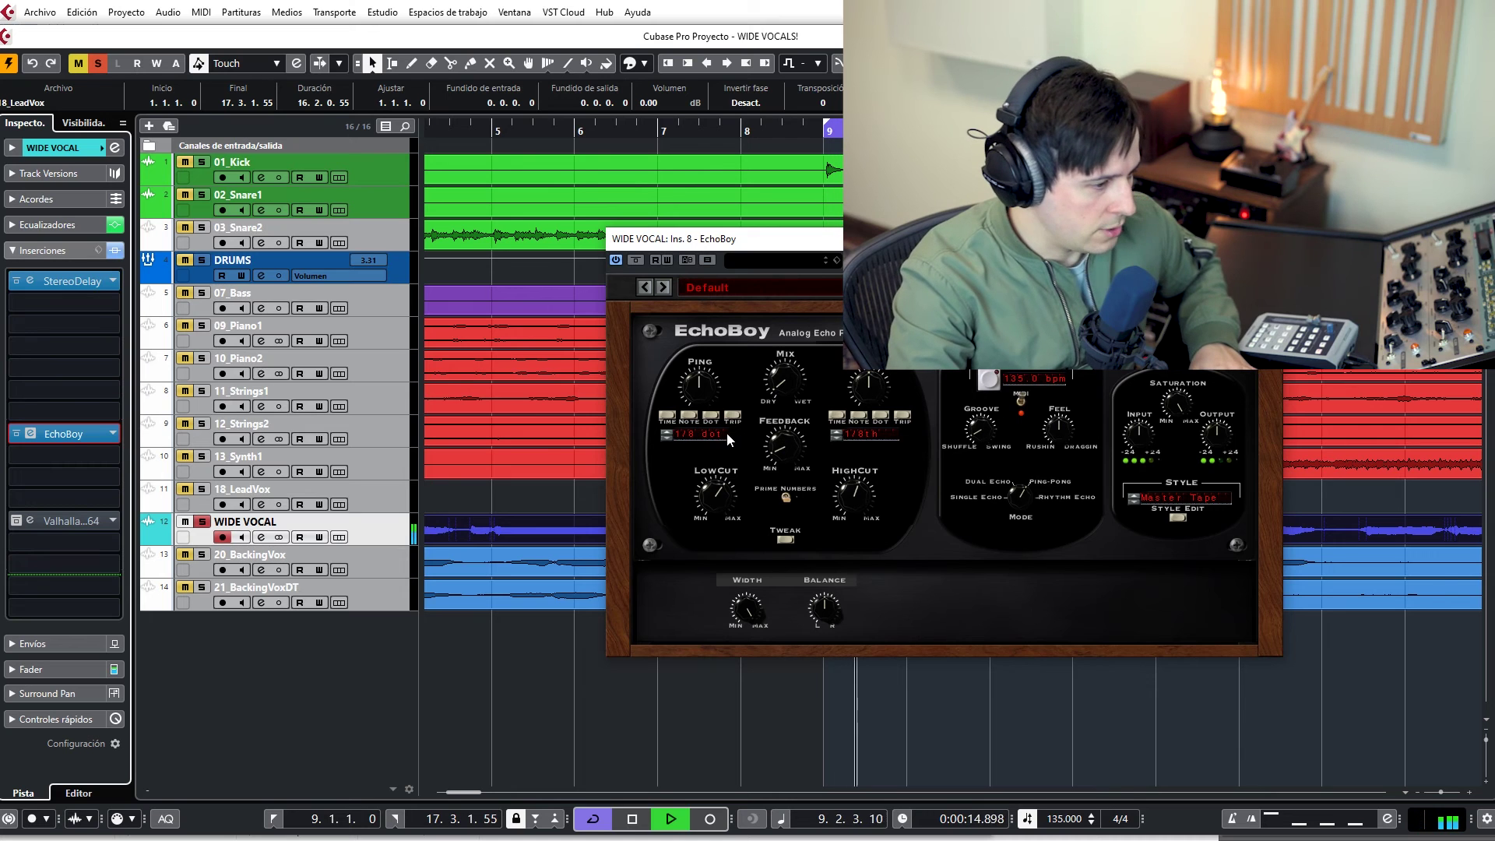
key(space)
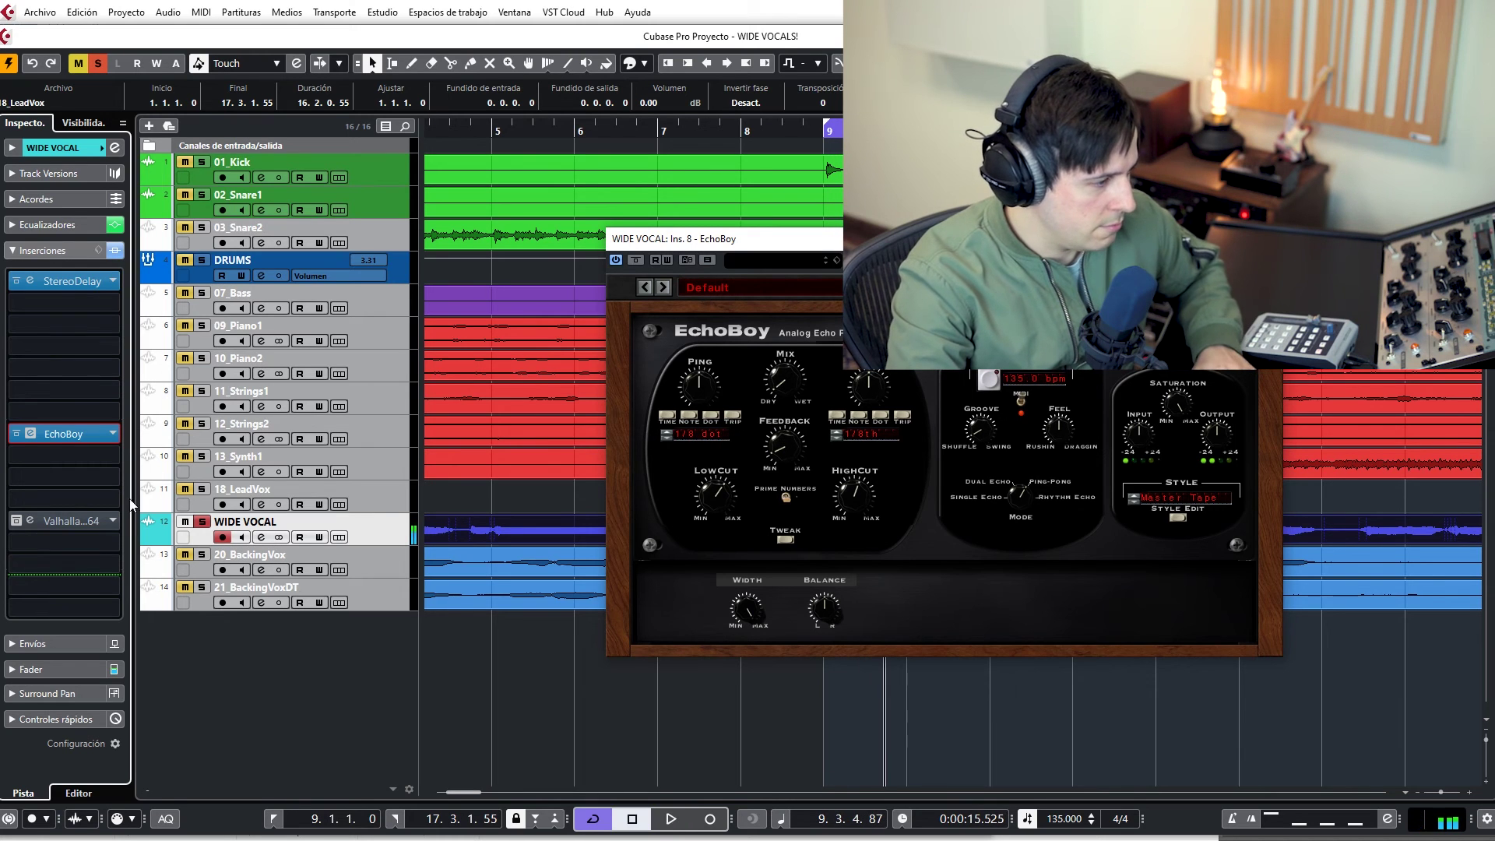
Step: Activate the ValhallaRoom insert with its editor open and compare the soloed vocal with all inserts bypassed and active
click(17, 521)
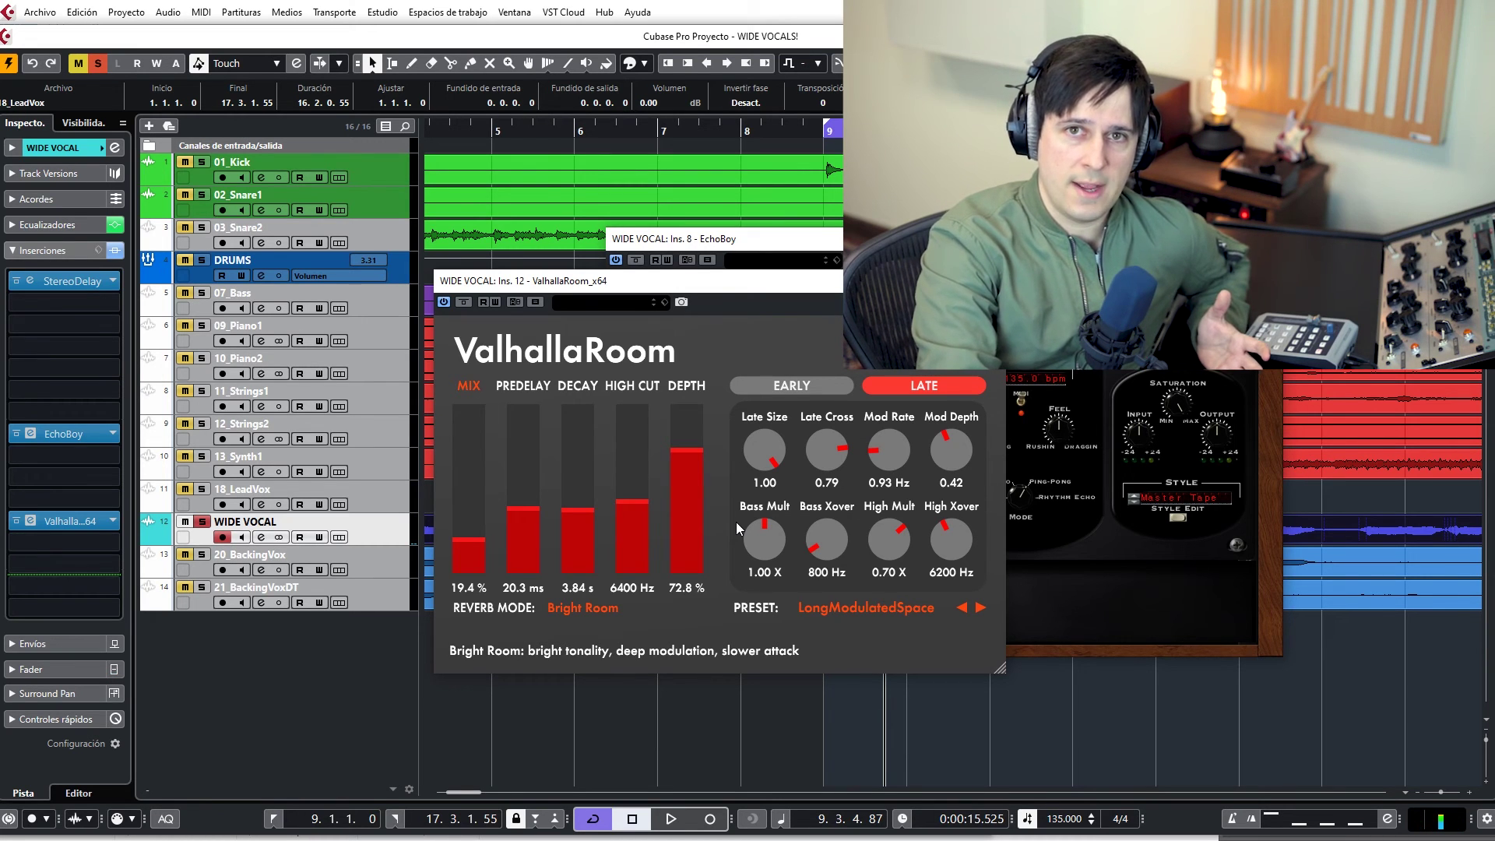
key(space)
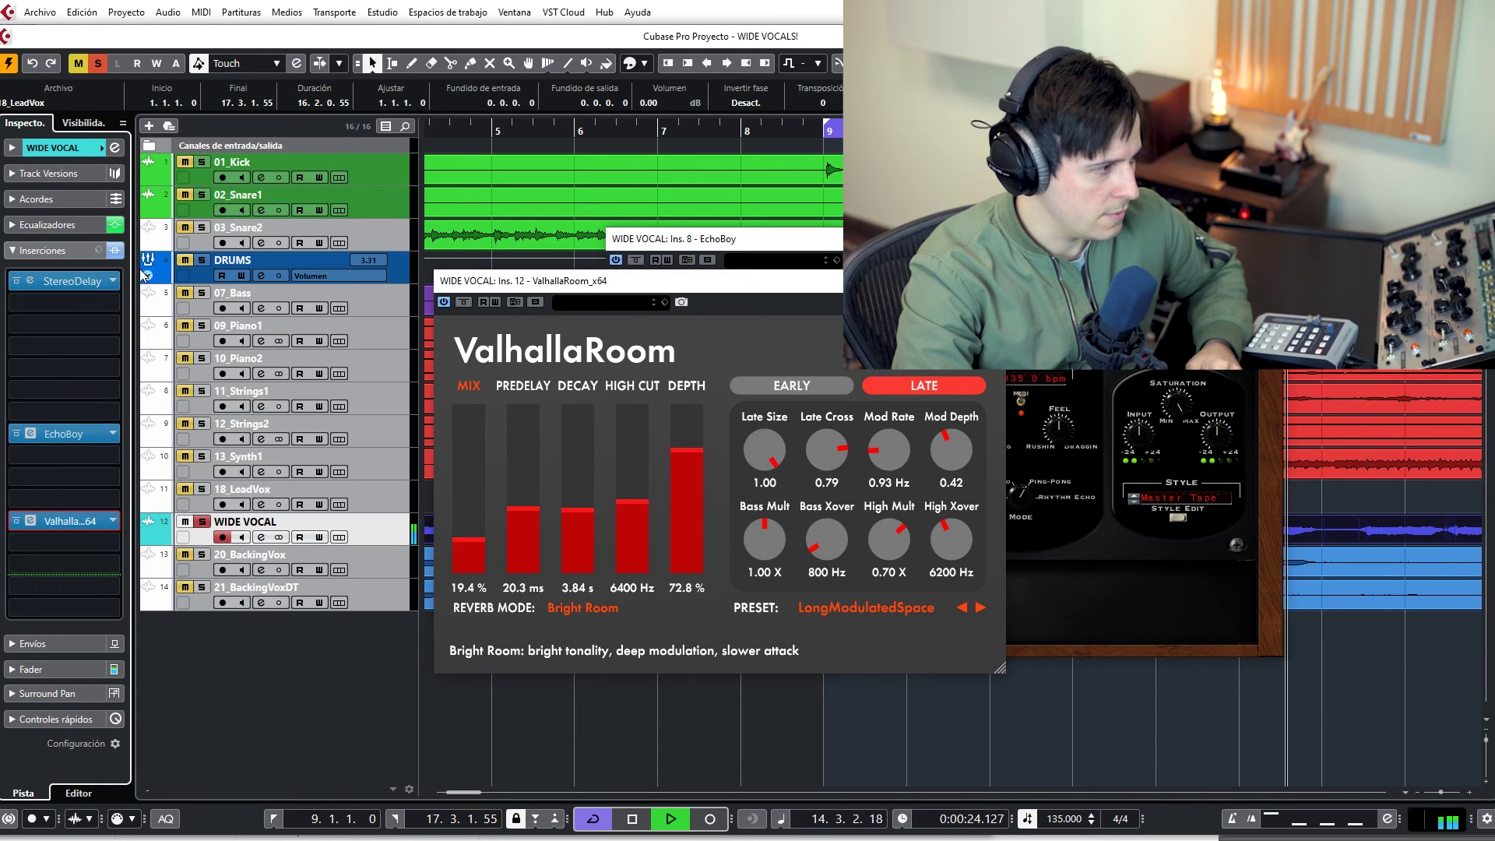
click(116, 251)
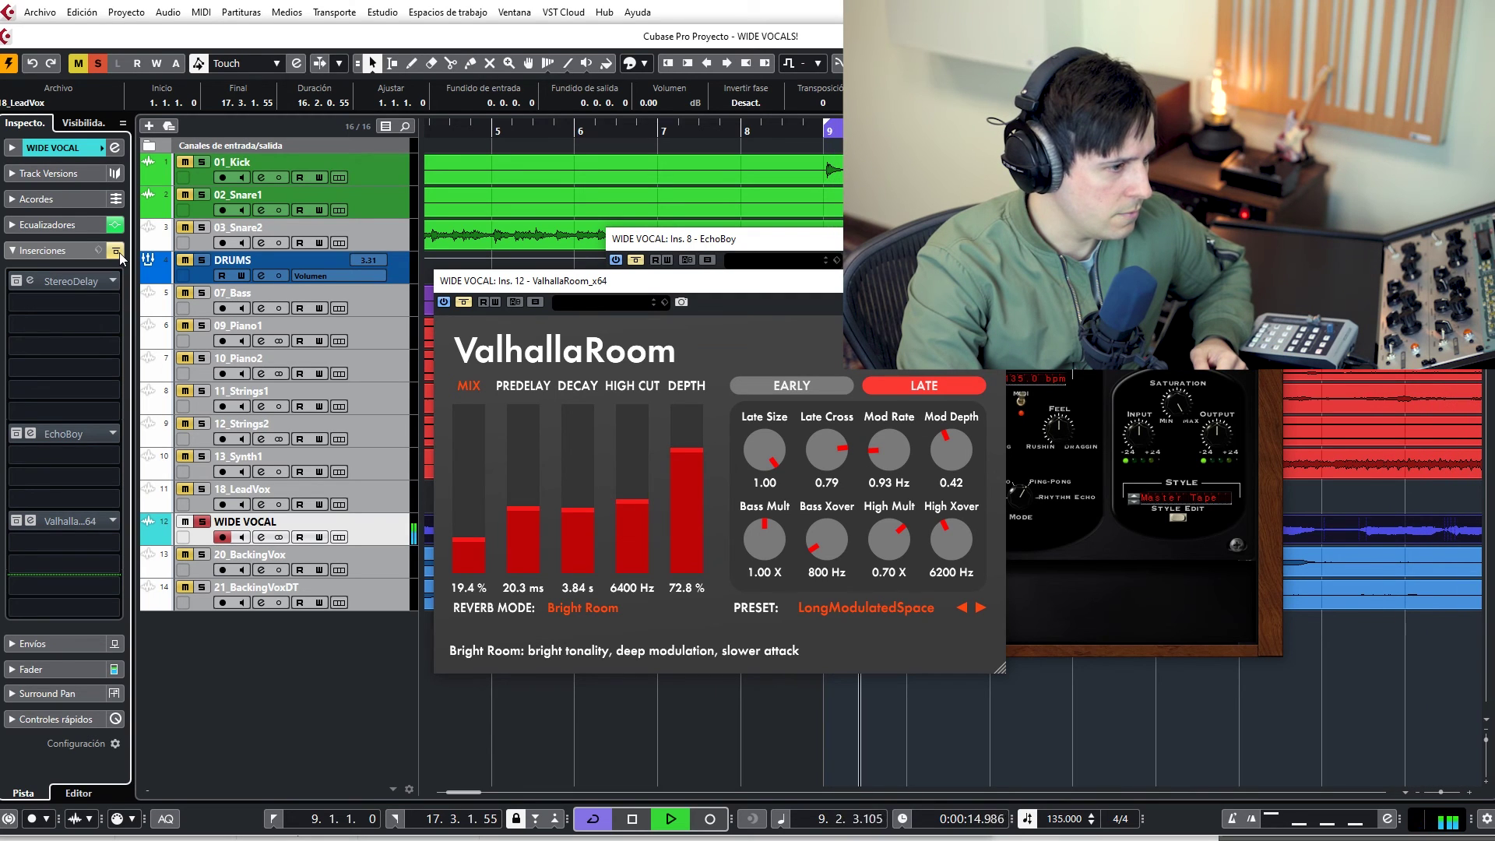
click(118, 251)
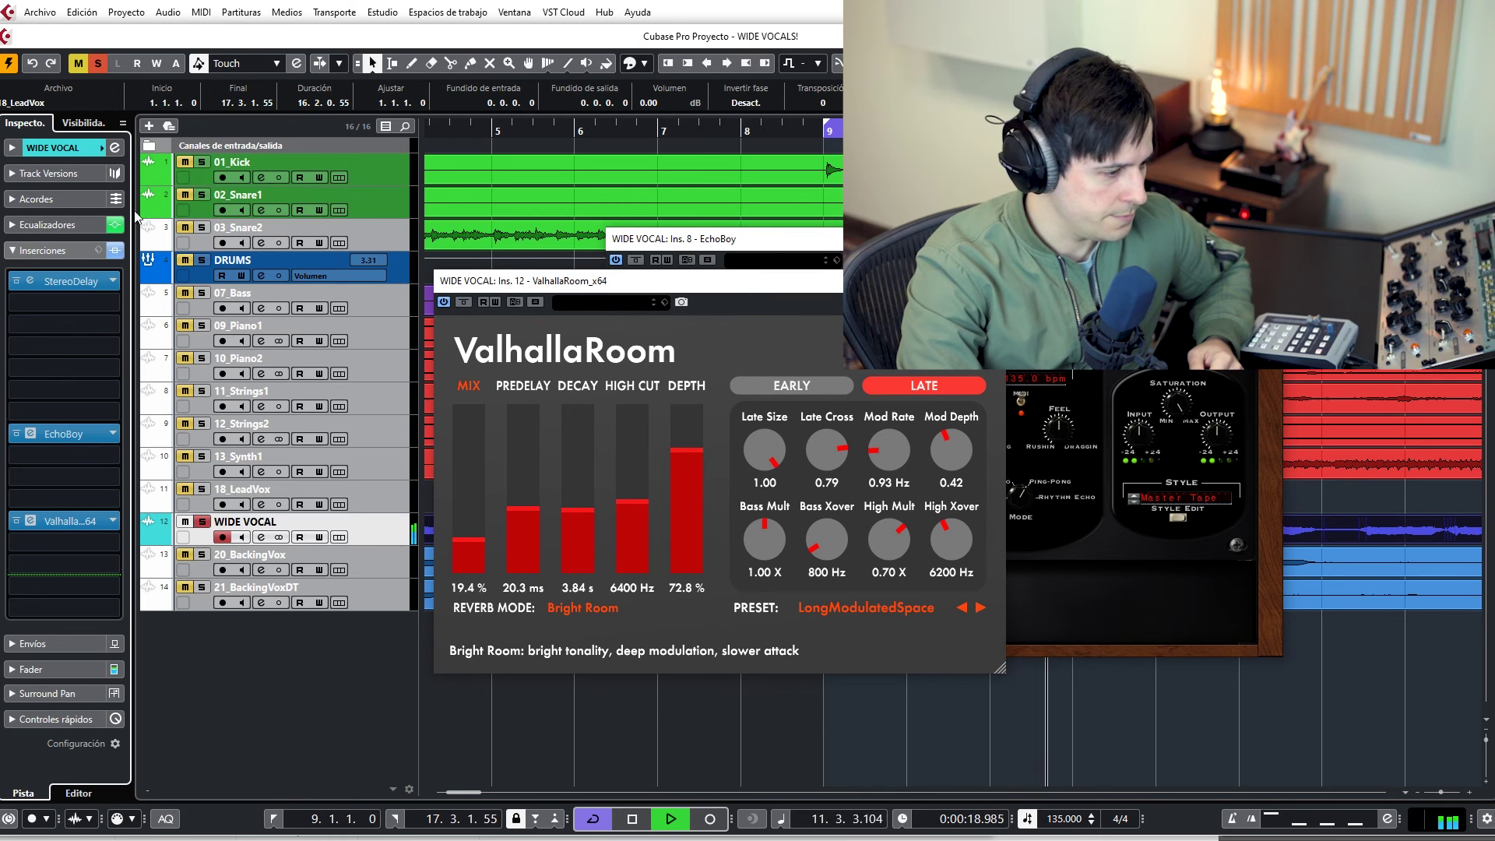
key(space)
Step: Bypass all WIDE VOCAL inserts, clear the solo and play the full mix from bar 9
click(116, 252)
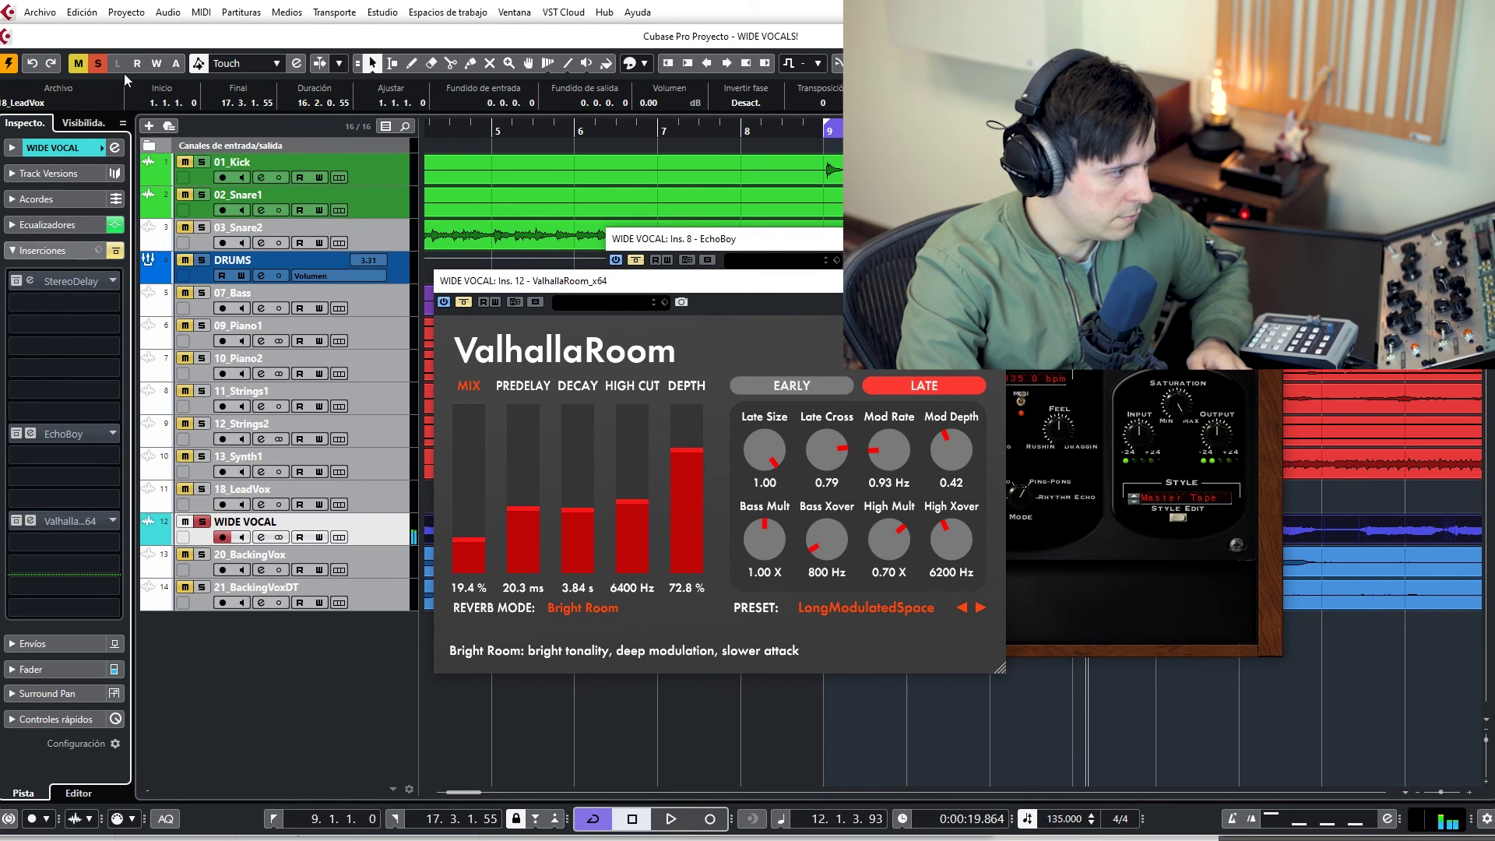
click(94, 63)
click(788, 128)
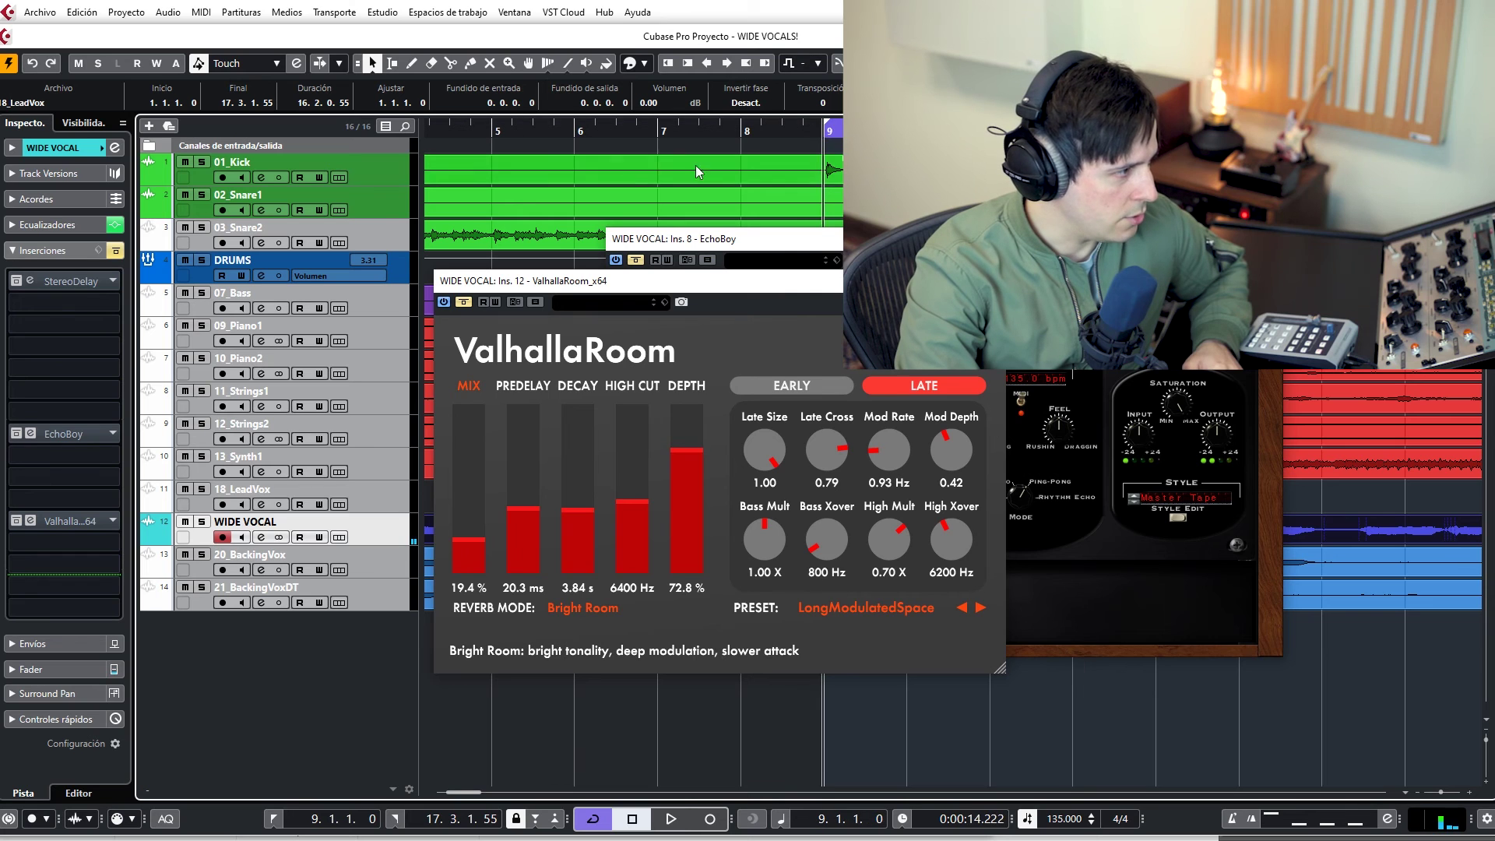
key(space)
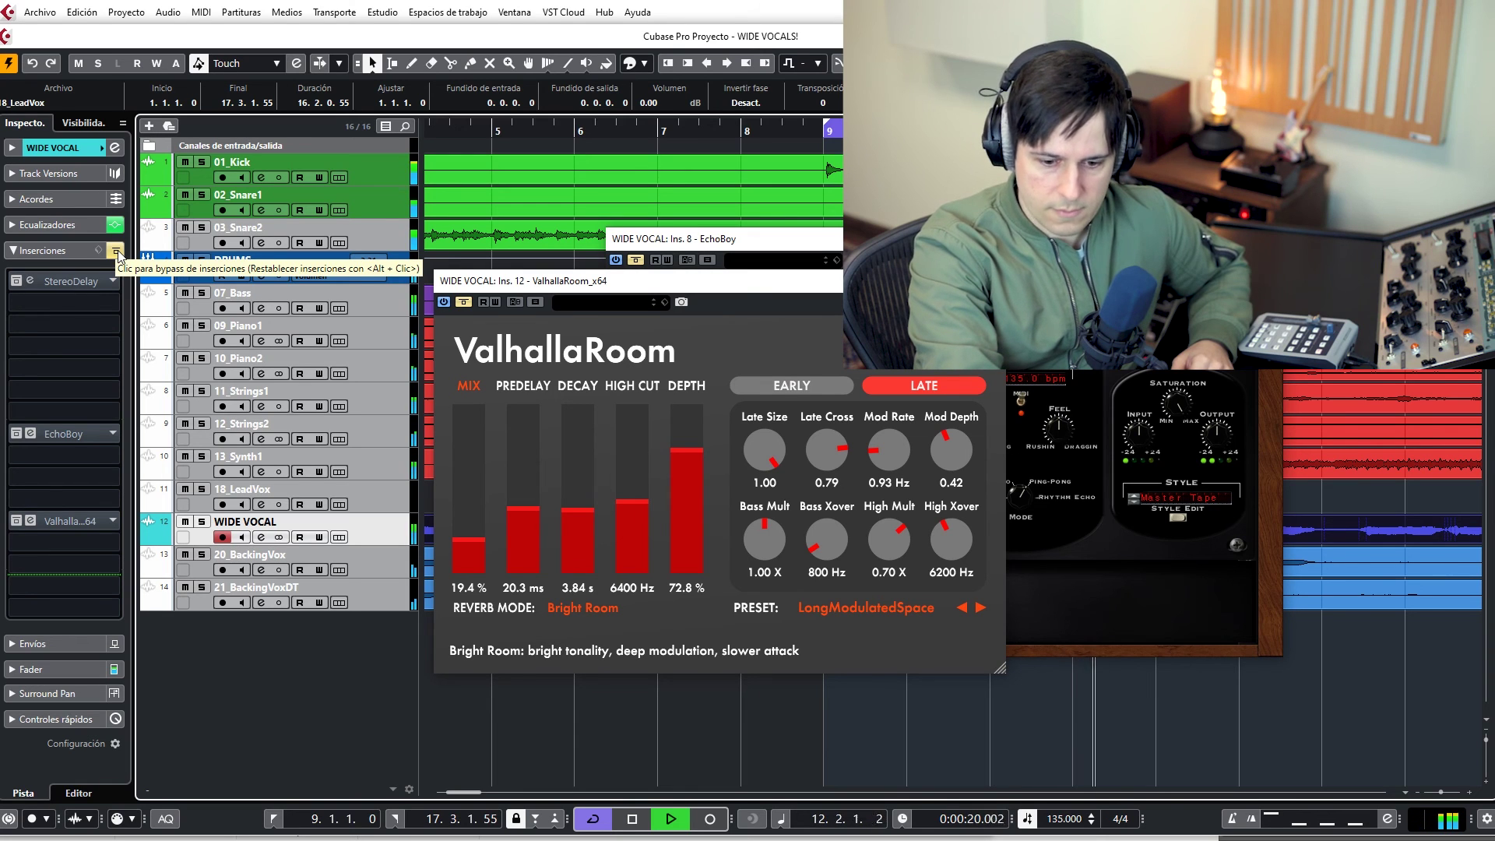
Step: Reactivate all WIDE VOCAL inserts during playback and close the ValhallaRoom and EchoBoy editors
click(117, 251)
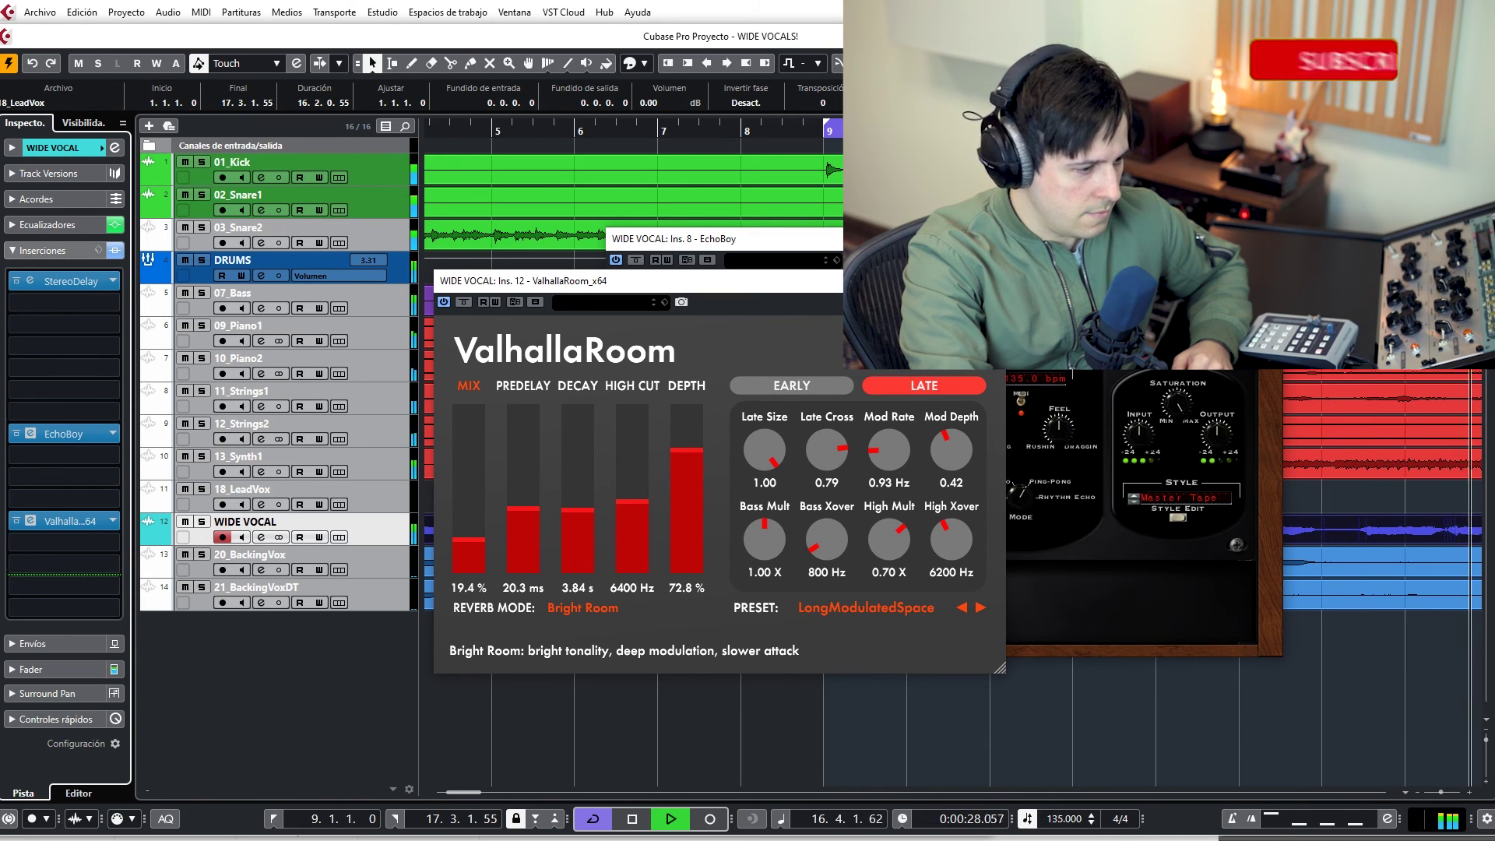
click(988, 281)
click(1264, 239)
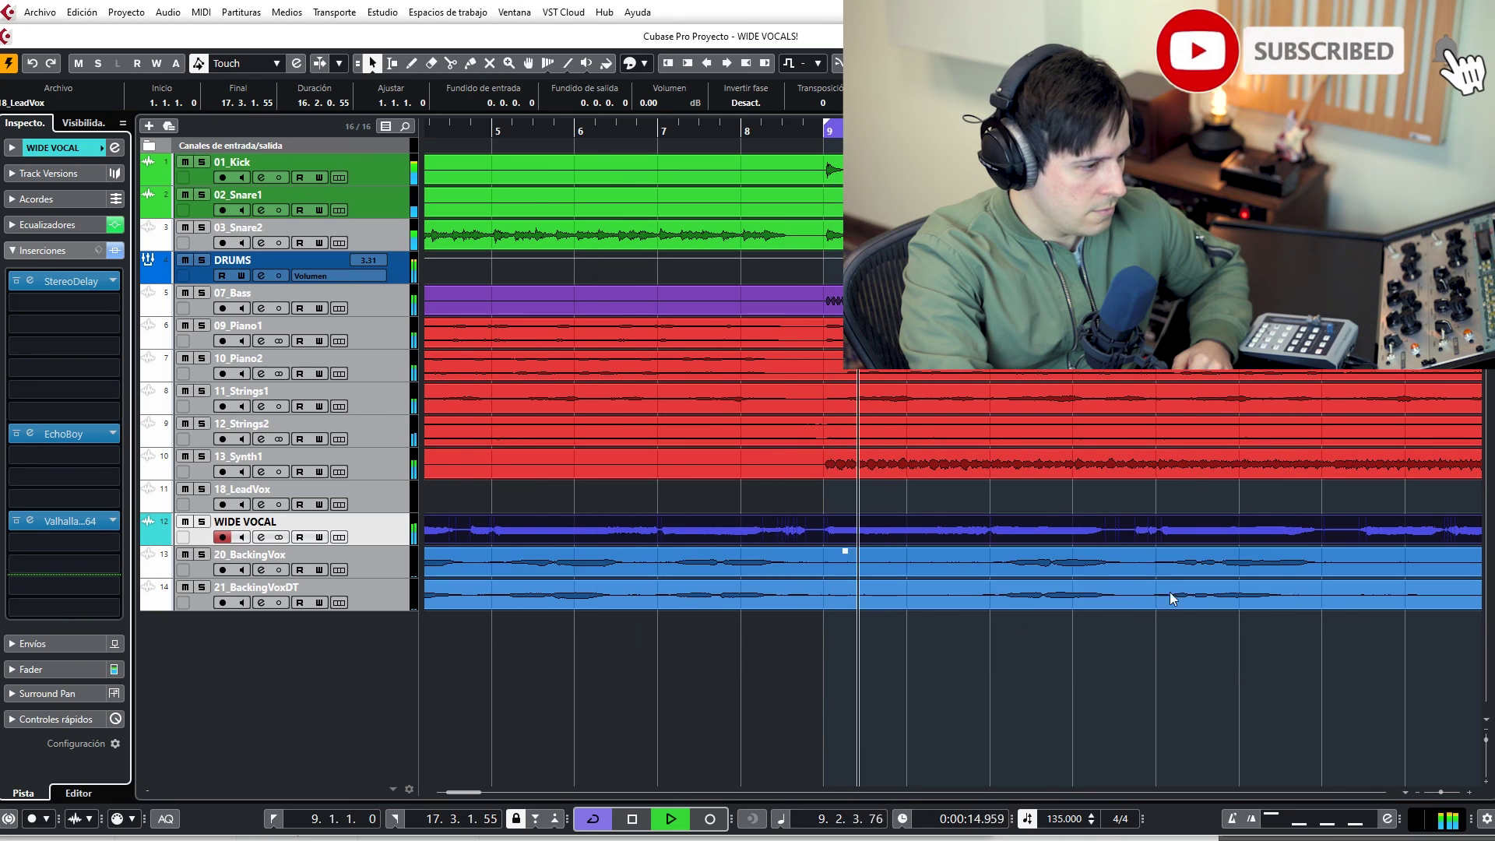